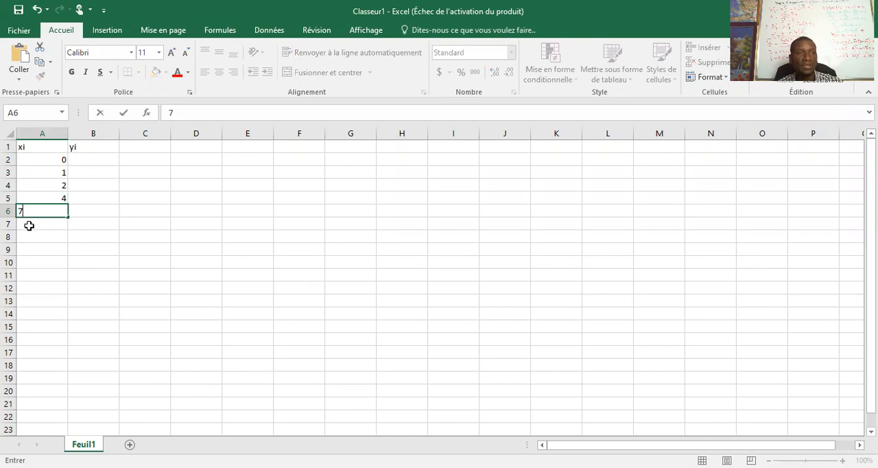
# Step: Complete the xi column by entering 11 in A7 and 12 in A8
pyautogui.write('11')
pyautogui.press('Return')
pyautogui.write('12')
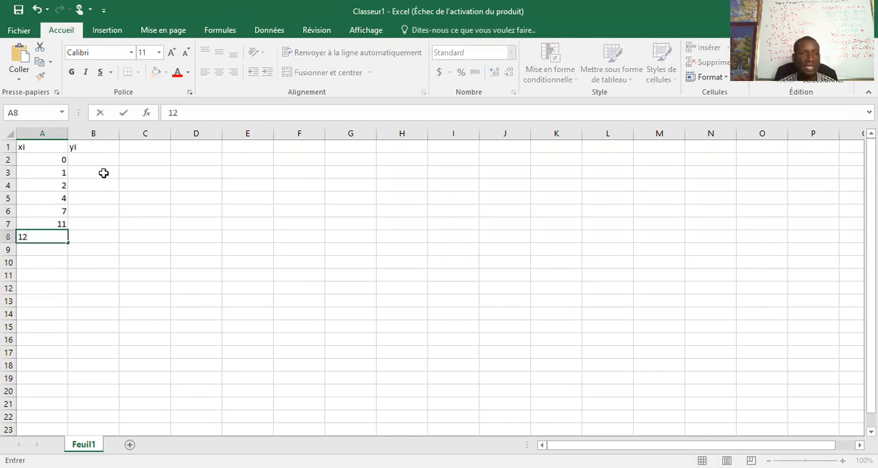
# Step: Enter the first yi values 3.4, 7 and 10.5 in cells B2 to B4
pyautogui.click(98, 162)
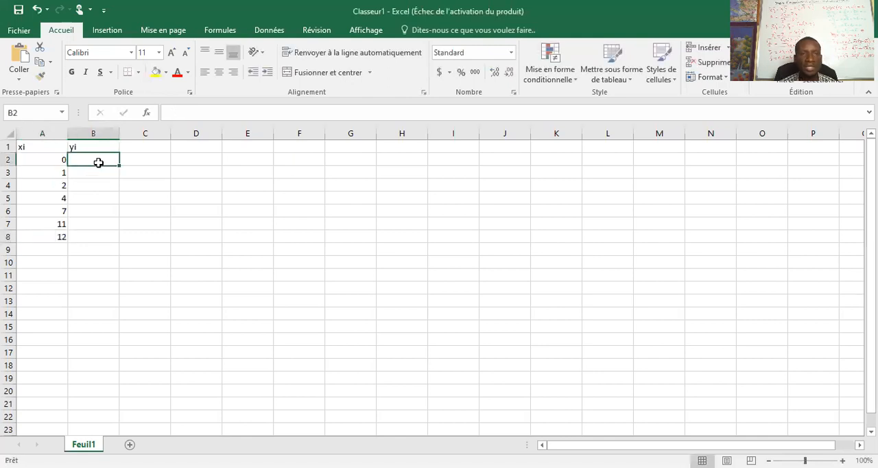
pyautogui.write('3')
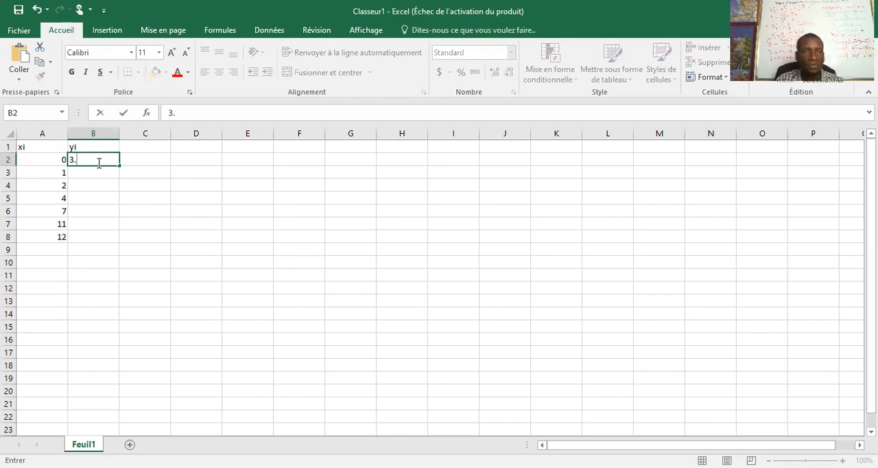
pyautogui.write('.4')
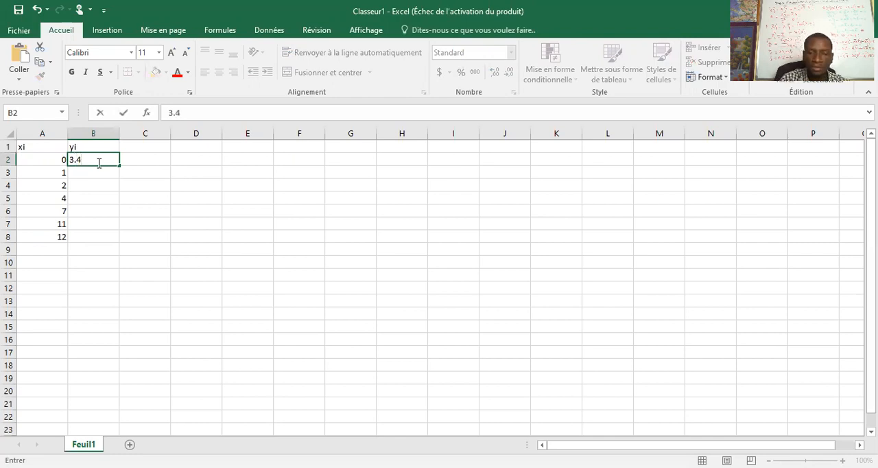
pyautogui.press('Return')
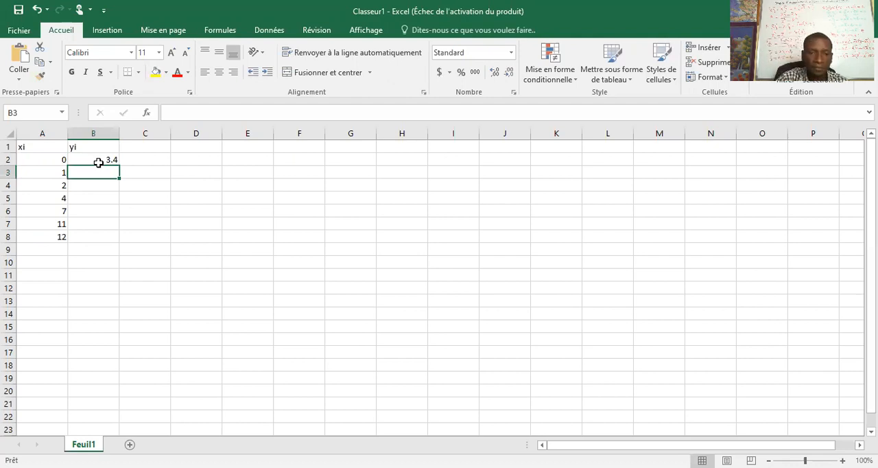
pyautogui.write('7')
pyautogui.press('Return')
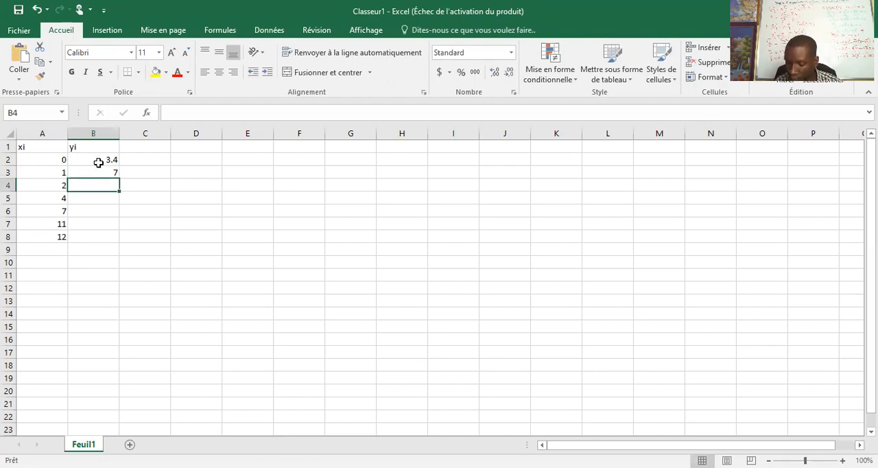
pyautogui.write('10')
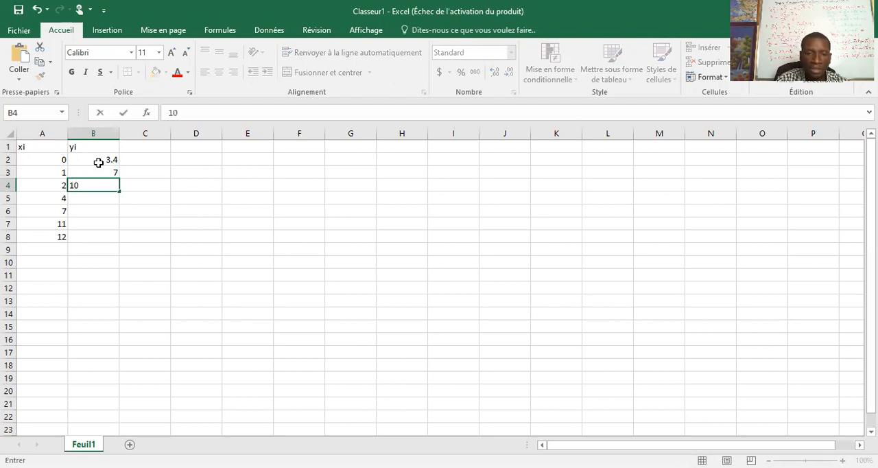
pyautogui.write('.5')
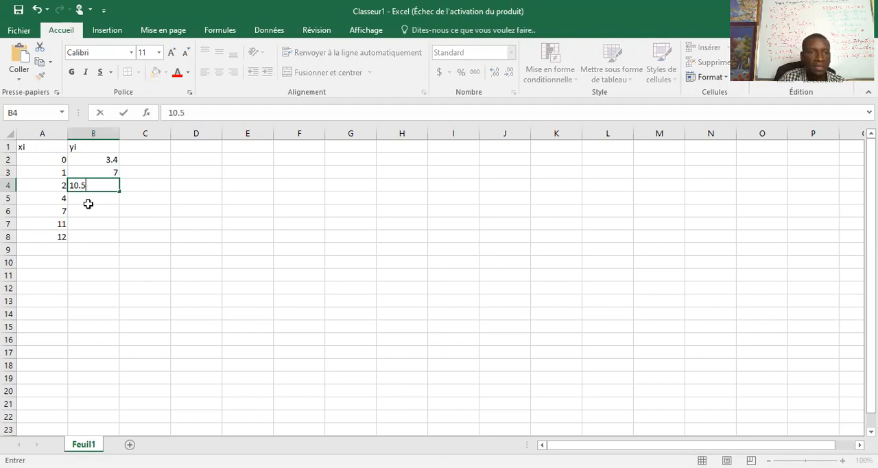
# Step: Enter the remaining yi values 14.5, 20.5, 33 and 37.5 in cells B5 to B8
pyautogui.click(88, 202)
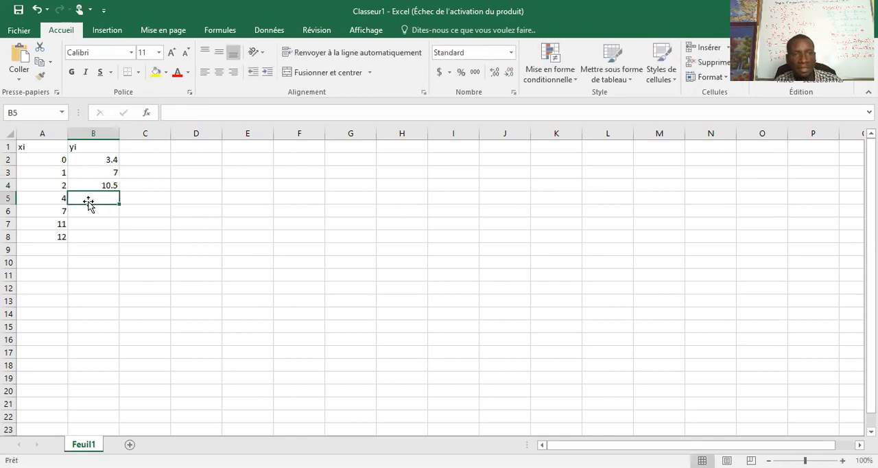
pyautogui.write('14')
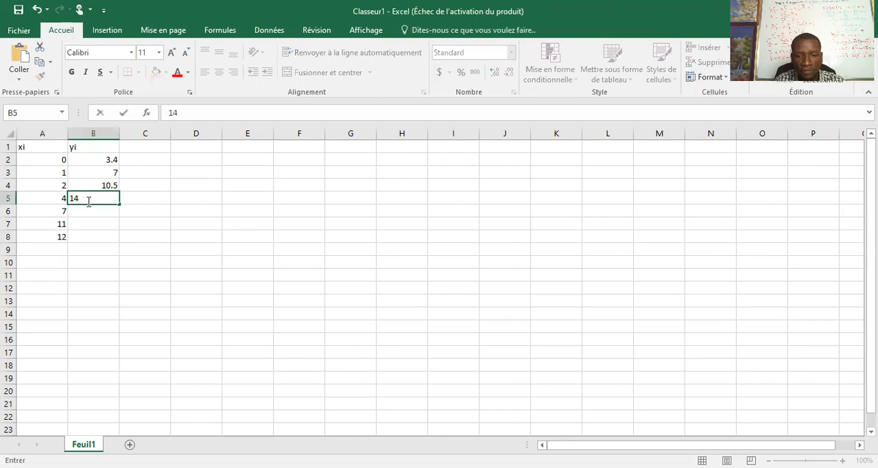
pyautogui.write('.5')
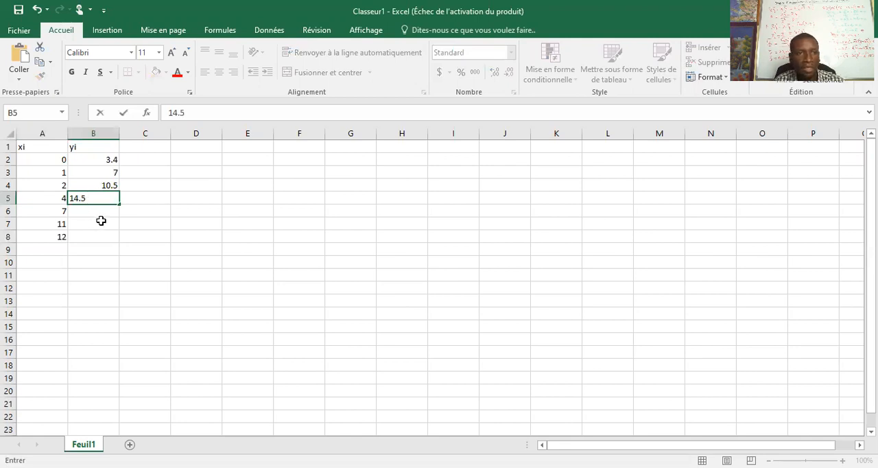
pyautogui.click(100, 218)
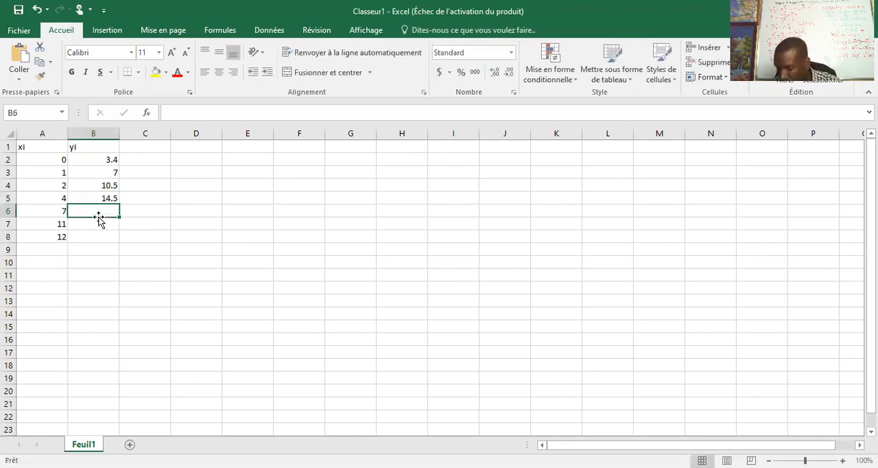
pyautogui.write('20.')
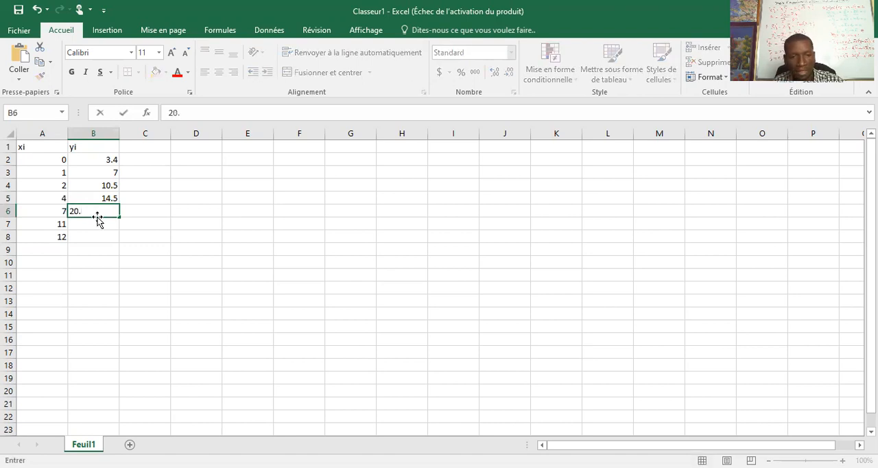
pyautogui.write('5')
pyautogui.press('Return')
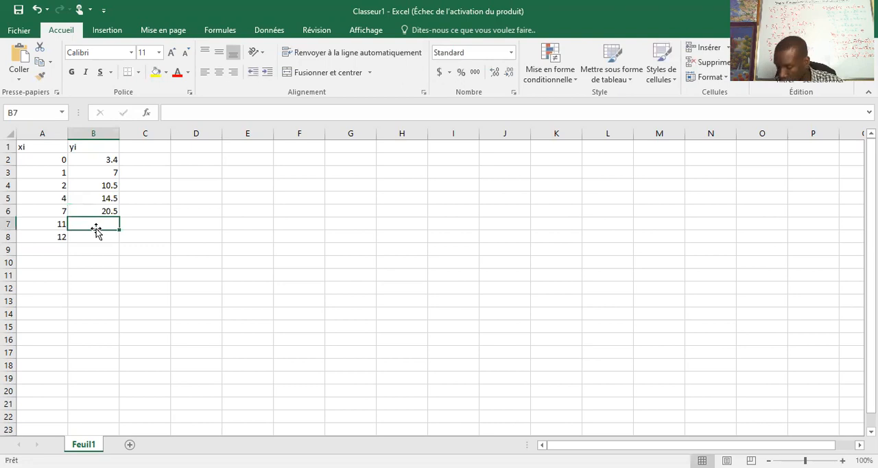
pyautogui.write('33')
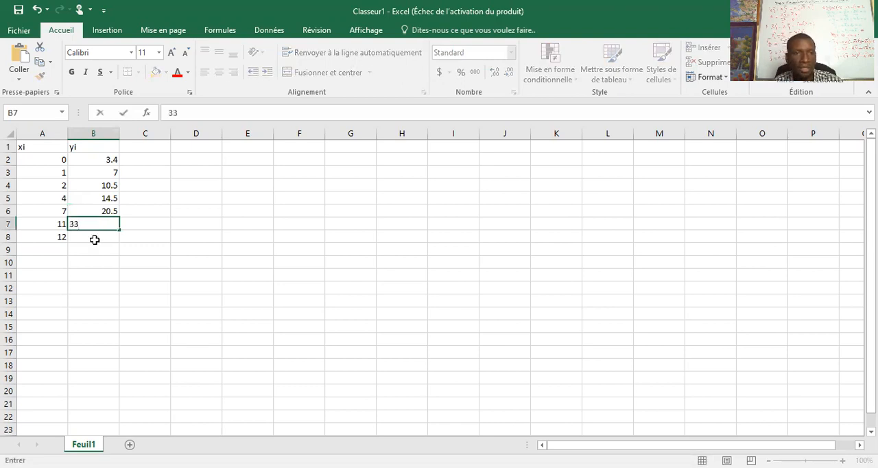
pyautogui.press('Return')
pyautogui.write('37.5')
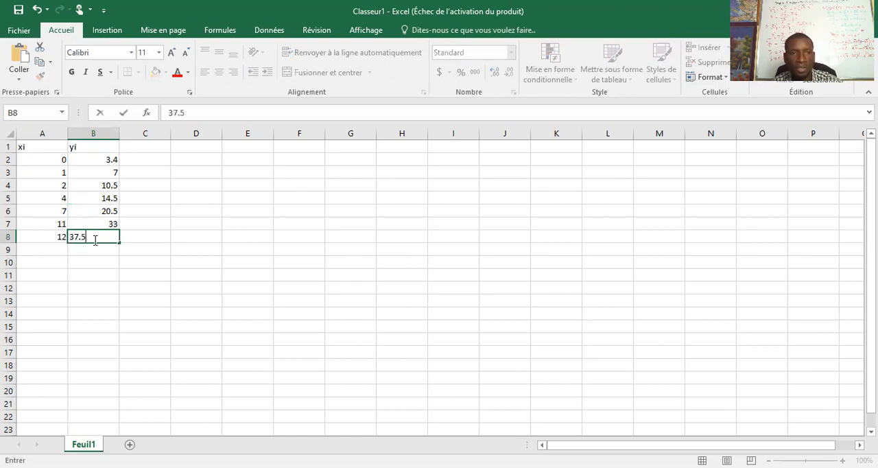
pyautogui.click(169, 291)
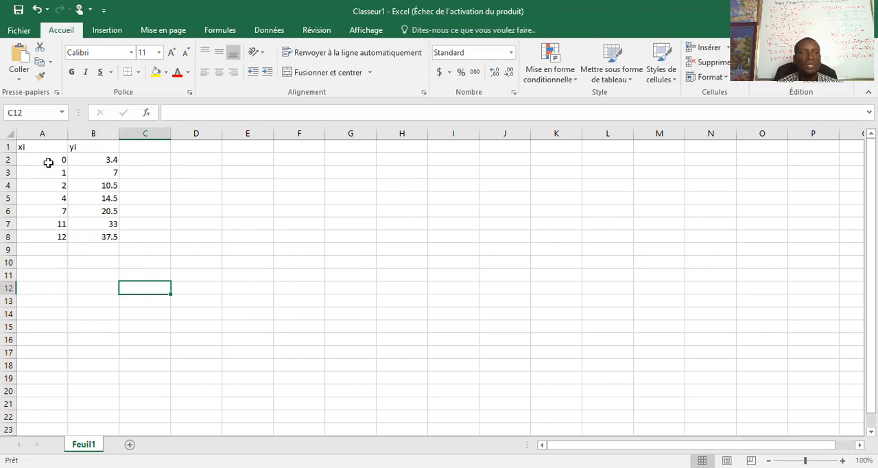
# Step: Insert a markers-only scatter chart from the xi and yi values in A2:B8
pyautogui.moveTo(37, 160); pyautogui.dragTo(111, 236)
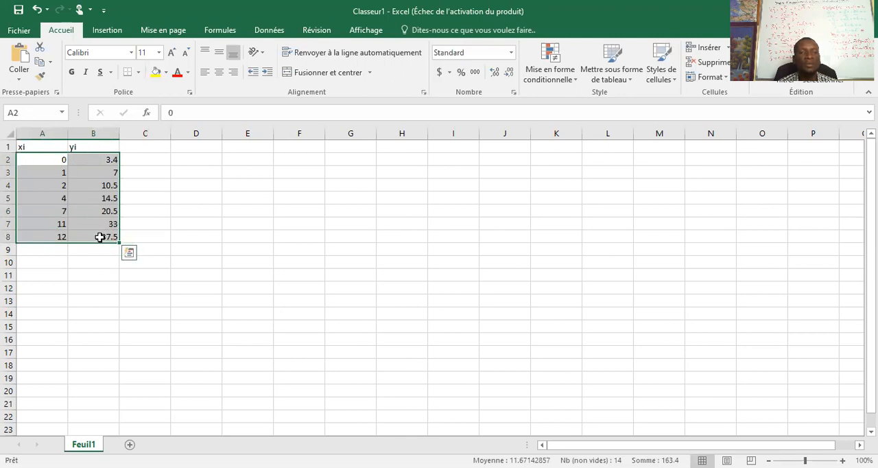
pyautogui.click(113, 32)
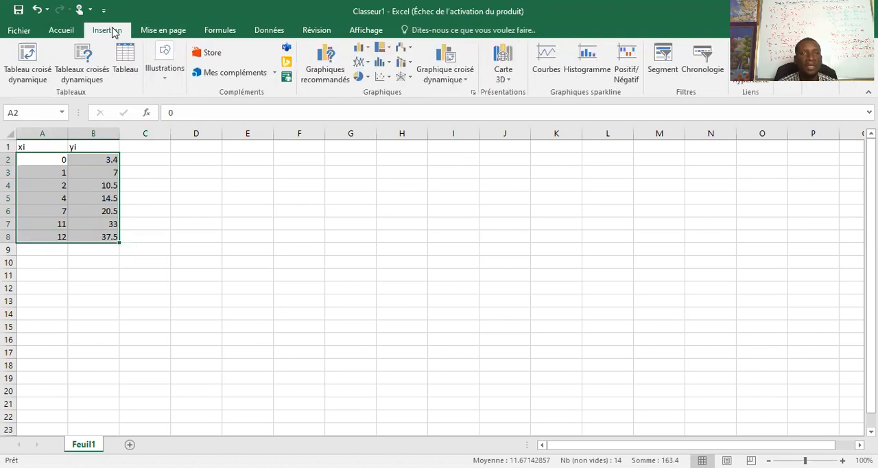
pyautogui.click(381, 78)
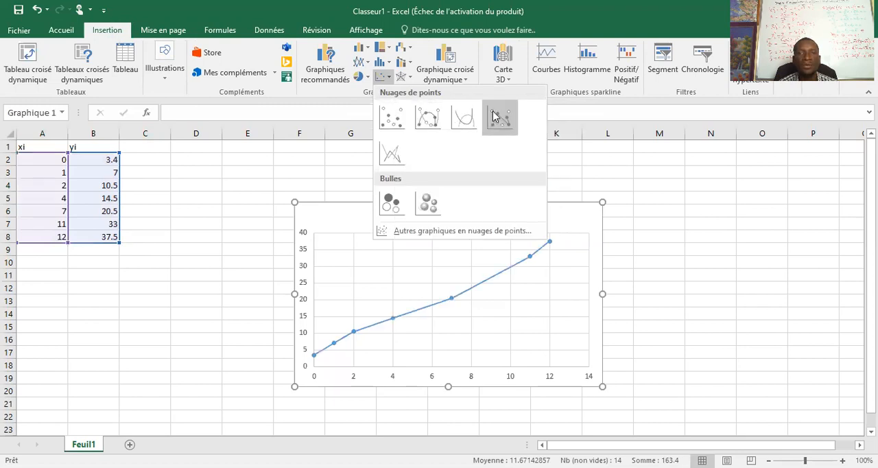
pyautogui.click(388, 130)
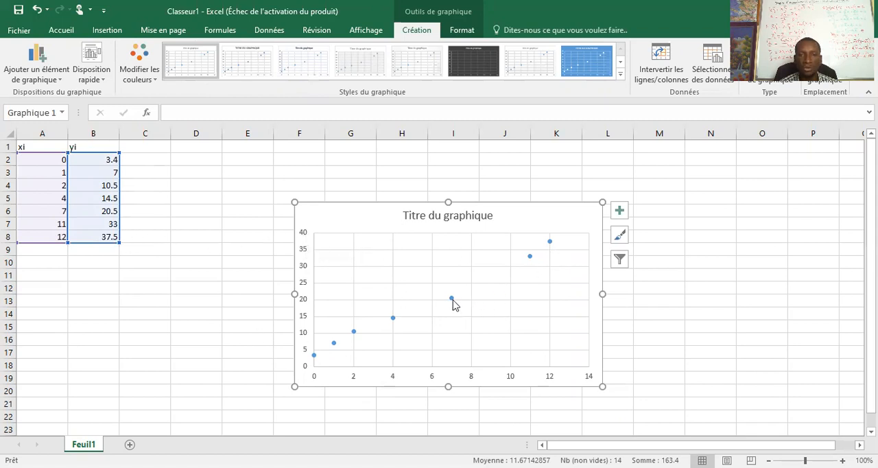
pyautogui.scroll(-3, 383, 343)
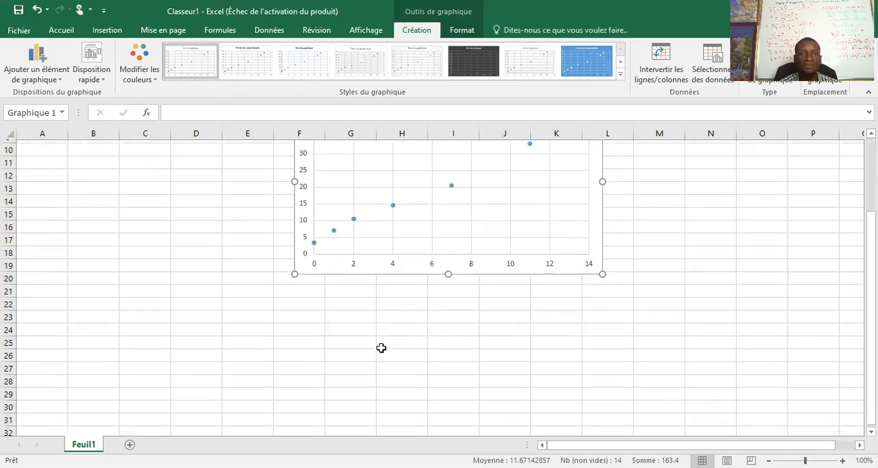
pyautogui.scroll(3, 382, 348)
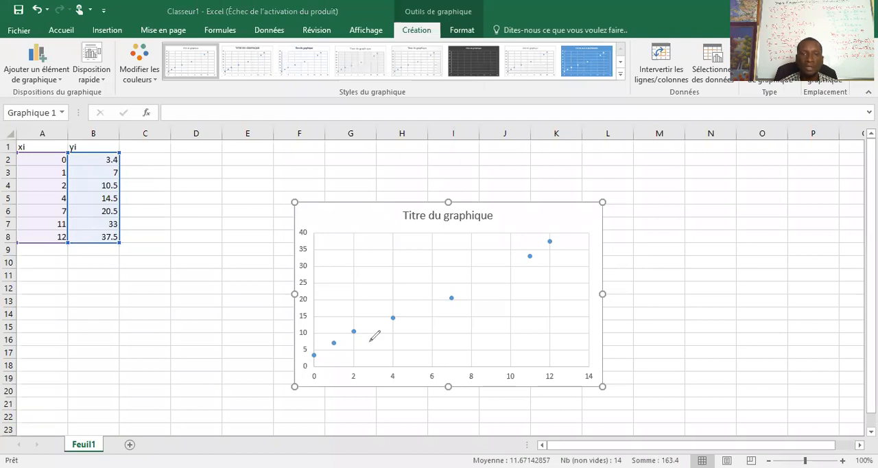
pyautogui.moveTo(315, 358); pyautogui.dragTo(382, 326)
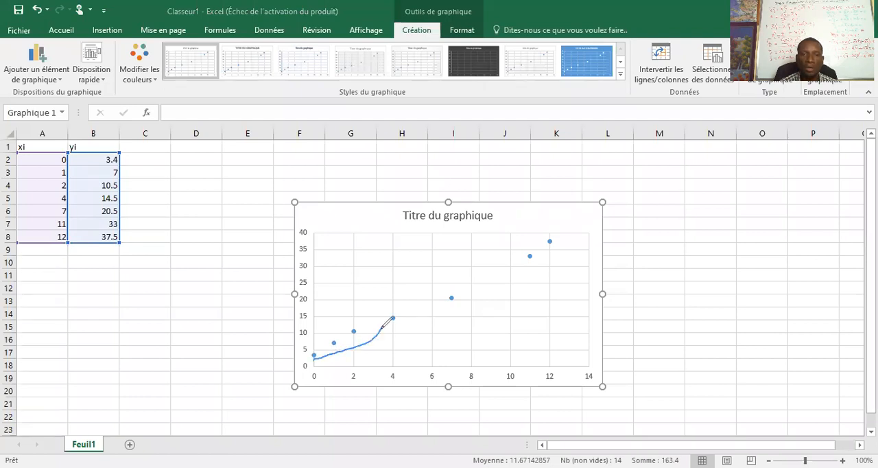
pyautogui.click(467, 103)
pyautogui.moveTo(378, 329); pyautogui.dragTo(336, 343)
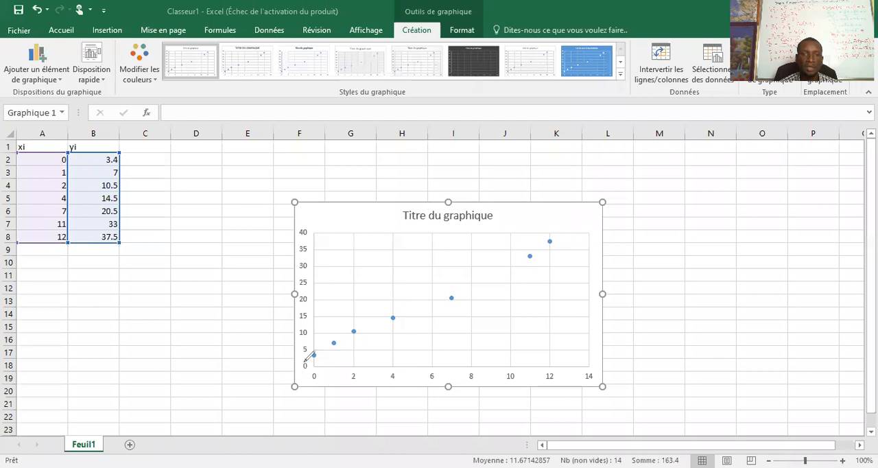
# Step: Draw a freehand trend line over the scatter chart, following the points from the first one to just past the last
pyautogui.moveTo(314, 354); pyautogui.dragTo(564, 240)
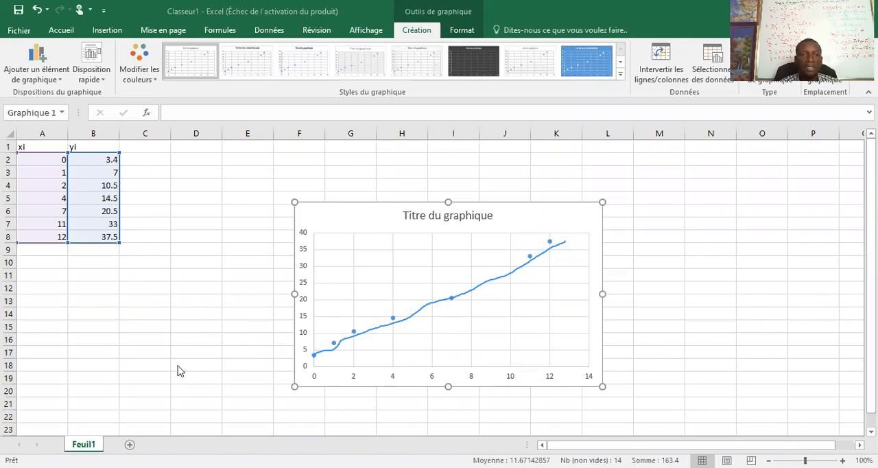
pyautogui.scroll(-3, 188, 341)
pyautogui.scroll(-2, 329, 386)
pyautogui.scroll(3, 334, 386)
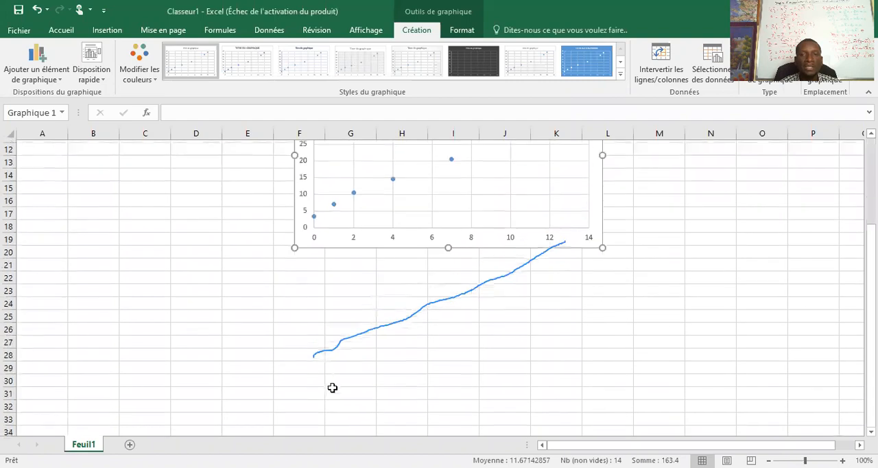
pyautogui.scroll(2, 339, 384)
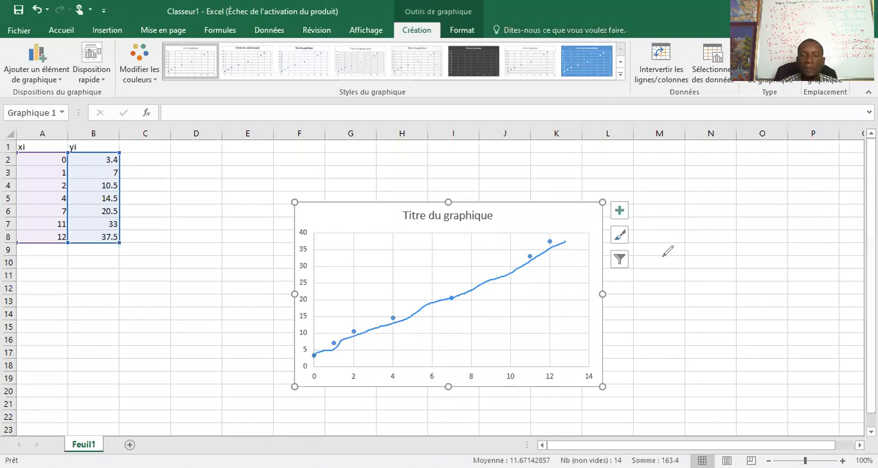
pyautogui.moveTo(650, 207)
pyautogui.mouseDown()
pyautogui.moveTo(647, 230)
pyautogui.moveTo(653, 204)
pyautogui.moveTo(700, 213)
pyautogui.mouseUp()
pyautogui.moveTo(706, 204)
pyautogui.mouseDown()
pyautogui.moveTo(710, 219)
pyautogui.moveTo(726, 210)
pyautogui.moveTo(728, 220)
pyautogui.moveTo(776, 211)
pyautogui.mouseUp()
pyautogui.click(740, 215)
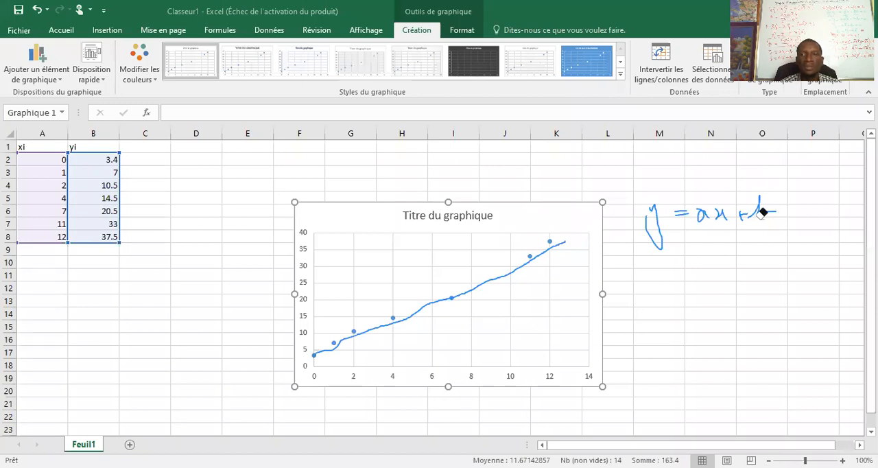
pyautogui.click(756, 214)
pyautogui.click(741, 212)
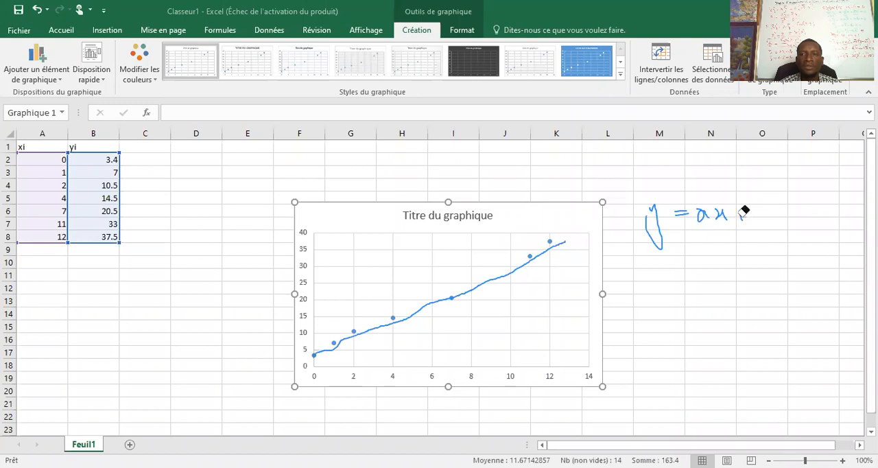
pyautogui.moveTo(649, 197)
pyautogui.mouseDown()
pyautogui.moveTo(708, 217)
pyautogui.moveTo(688, 207)
pyautogui.moveTo(684, 117)
pyautogui.mouseUp()
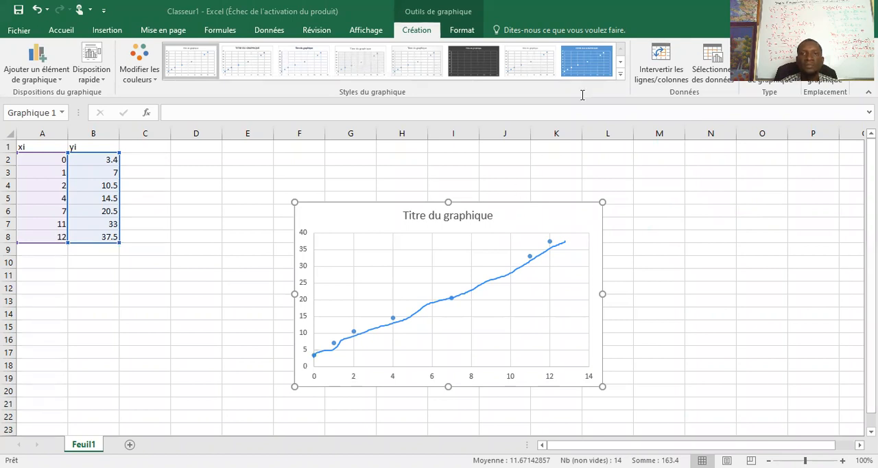
# Step: Handwrite the line equation y = ax + b beside the chart and label the mean point (x̄, ȳ) just under the trend line
pyautogui.moveTo(645, 218)
pyautogui.mouseDown()
pyautogui.moveTo(659, 230)
pyautogui.moveTo(650, 239)
pyautogui.moveTo(698, 229)
pyautogui.moveTo(700, 221)
pyautogui.moveTo(707, 232)
pyautogui.moveTo(741, 227)
pyautogui.moveTo(735, 232)
pyautogui.moveTo(756, 200)
pyautogui.moveTo(746, 217)
pyautogui.moveTo(753, 232)
pyautogui.moveTo(769, 228)
pyautogui.mouseUp()
pyautogui.click(664, 228)
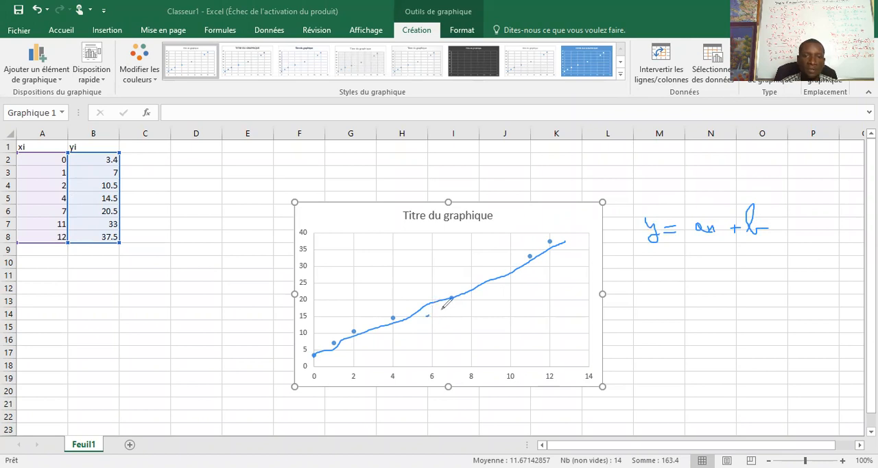
pyautogui.moveTo(436, 307)
pyautogui.mouseDown()
pyautogui.moveTo(426, 308)
pyautogui.moveTo(485, 316)
pyautogui.moveTo(488, 302)
pyautogui.moveTo(492, 324)
pyautogui.mouseUp()
pyautogui.moveTo(501, 294)
pyautogui.mouseDown()
pyautogui.moveTo(516, 300)
pyautogui.moveTo(511, 288)
pyautogui.moveTo(516, 312)
pyautogui.mouseUp()
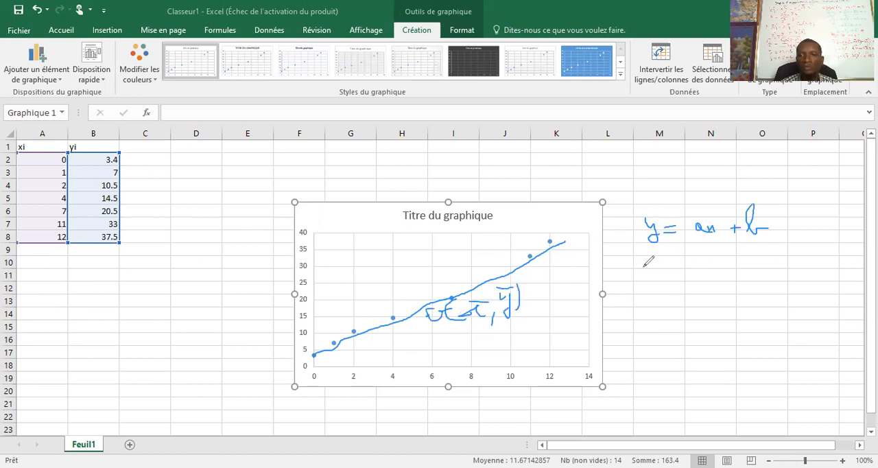
# Step: Handwrite ȳ = ax̄ + b and y − ȳ = a(x − x̄) below the line equation y = ax + b
pyautogui.moveTo(650, 257)
pyautogui.mouseDown()
pyautogui.moveTo(657, 274)
pyautogui.moveTo(660, 255)
pyautogui.moveTo(685, 254)
pyautogui.moveTo(688, 264)
pyautogui.moveTo(739, 260)
pyautogui.moveTo(735, 266)
pyautogui.mouseUp()
pyautogui.moveTo(754, 232)
pyautogui.mouseDown()
pyautogui.moveTo(747, 263)
pyautogui.moveTo(770, 258)
pyautogui.mouseUp()
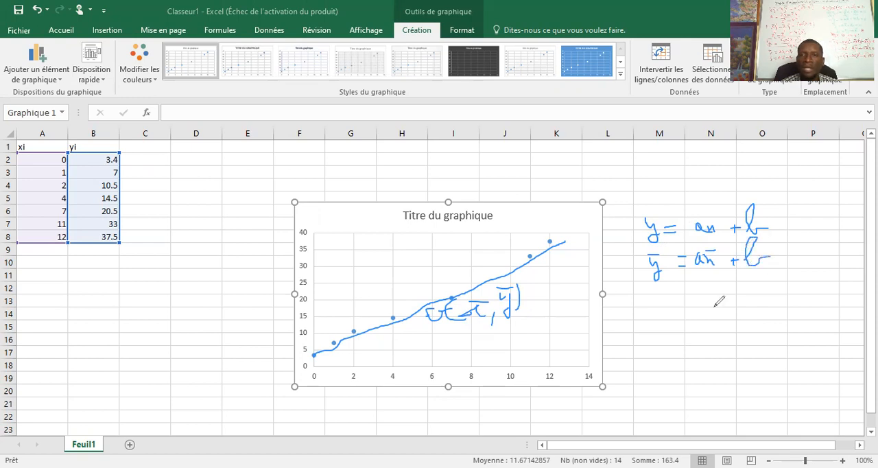
pyautogui.moveTo(629, 294)
pyautogui.mouseDown()
pyautogui.moveTo(652, 286)
pyautogui.moveTo(646, 313)
pyautogui.moveTo(664, 294)
pyautogui.moveTo(694, 294)
pyautogui.moveTo(690, 317)
pyautogui.moveTo(702, 281)
pyautogui.moveTo(713, 302)
pyautogui.moveTo(733, 295)
pyautogui.moveTo(746, 308)
pyautogui.moveTo(756, 298)
pyautogui.moveTo(785, 306)
pyautogui.moveTo(788, 286)
pyautogui.moveTo(794, 313)
pyautogui.mouseUp()
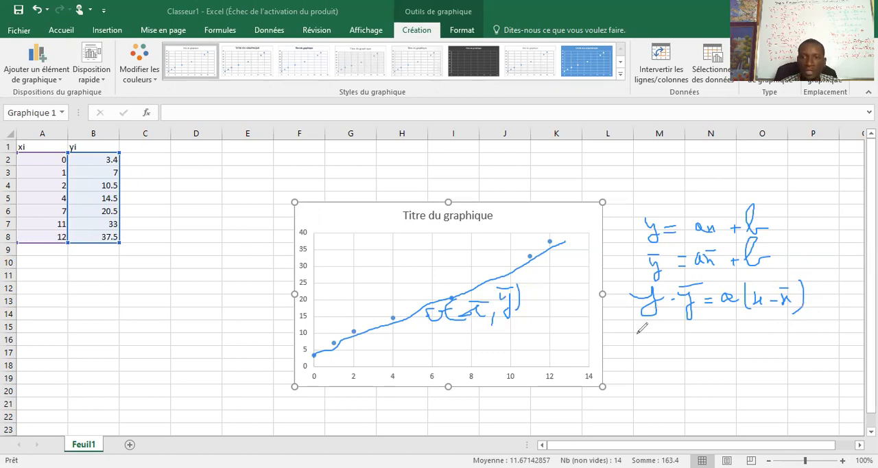
# Step: Handwrite y = a(x − x̄) + ȳ below y − ȳ = a(x − x̄), and the mean formula x̄ = Σxi / n underneath it
pyautogui.moveTo(651, 328)
pyautogui.mouseDown()
pyautogui.moveTo(662, 347)
pyautogui.moveTo(657, 363)
pyautogui.moveTo(691, 328)
pyautogui.moveTo(714, 343)
pyautogui.moveTo(758, 334)
pyautogui.moveTo(761, 343)
pyautogui.moveTo(769, 342)
pyautogui.moveTo(769, 325)
pyautogui.moveTo(776, 347)
pyautogui.moveTo(795, 333)
pyautogui.moveTo(787, 343)
pyautogui.moveTo(813, 337)
pyautogui.moveTo(806, 351)
pyautogui.moveTo(811, 325)
pyautogui.mouseUp()
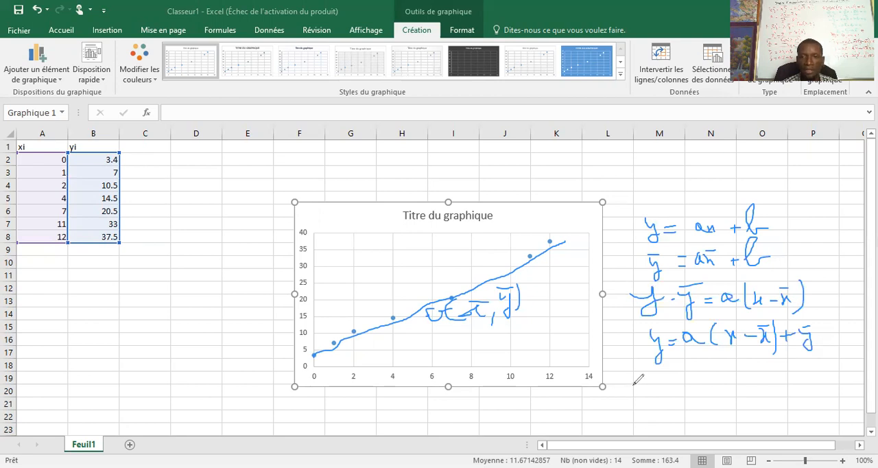
pyautogui.moveTo(640, 381)
pyautogui.mouseDown()
pyautogui.moveTo(664, 390)
pyautogui.moveTo(666, 374)
pyautogui.moveTo(700, 380)
pyautogui.mouseUp()
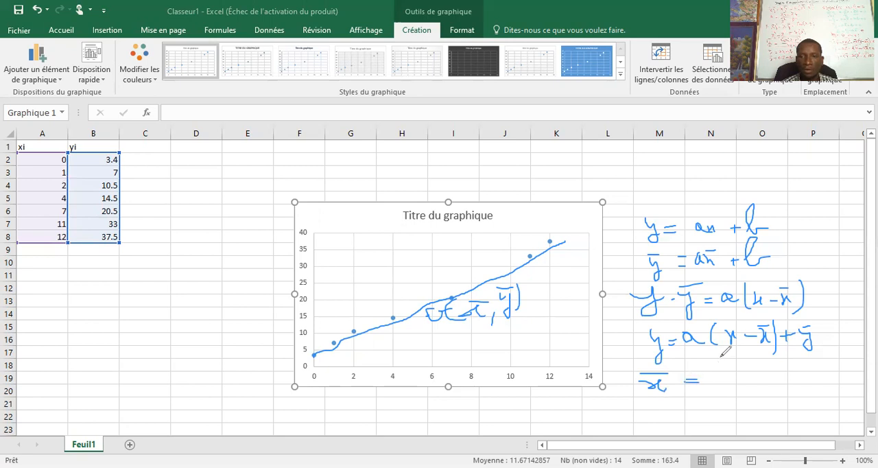
pyautogui.moveTo(733, 354)
pyautogui.mouseDown()
pyautogui.moveTo(703, 358)
pyautogui.moveTo(706, 372)
pyautogui.moveTo(739, 380)
pyautogui.moveTo(752, 363)
pyautogui.moveTo(768, 374)
pyautogui.mouseUp()
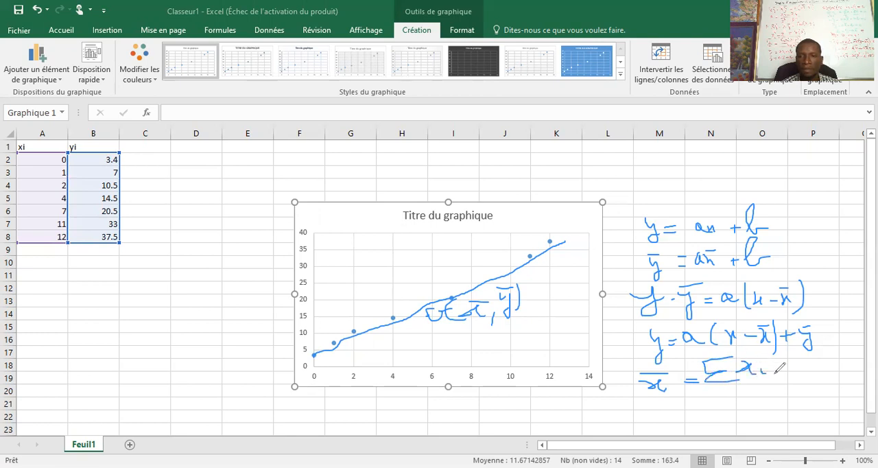
pyautogui.moveTo(718, 382)
pyautogui.mouseDown()
pyautogui.moveTo(747, 378)
pyautogui.moveTo(758, 394)
pyautogui.mouseUp()
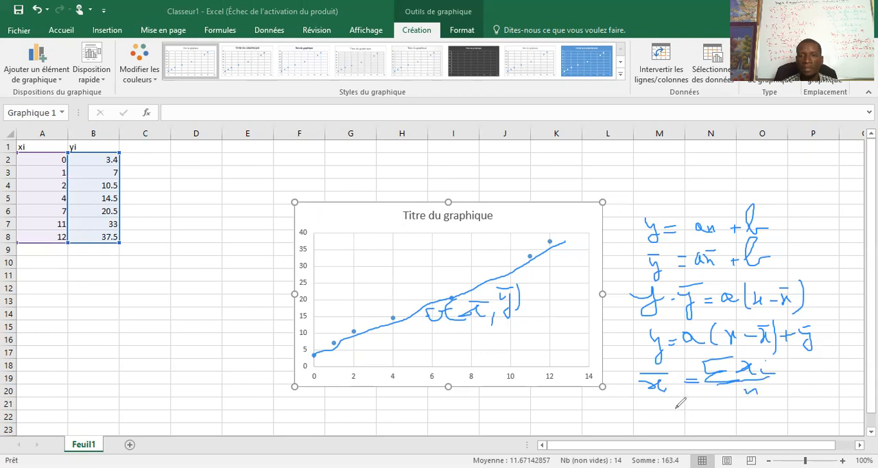
# Step: Handwrite the mean formula ȳ = Σyi / n directly below the x̄ formula
pyautogui.moveTo(651, 405)
pyautogui.mouseDown()
pyautogui.moveTo(660, 422)
pyautogui.moveTo(653, 430)
pyautogui.mouseUp()
pyautogui.moveTo(675, 406)
pyautogui.mouseDown()
pyautogui.moveTo(731, 412)
pyautogui.moveTo(739, 398)
pyautogui.moveTo(759, 410)
pyautogui.moveTo(729, 419)
pyautogui.moveTo(747, 416)
pyautogui.moveTo(738, 430)
pyautogui.moveTo(750, 432)
pyautogui.mouseUp()
pyautogui.click(752, 403)
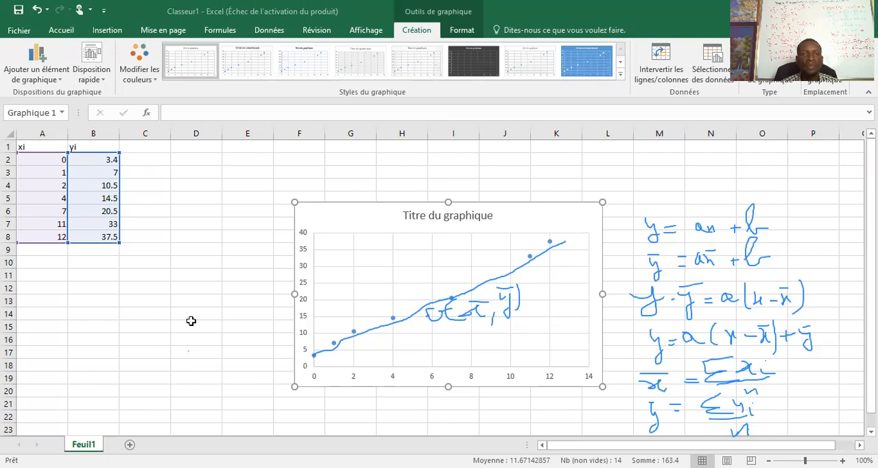
pyautogui.scroll(-5, 206, 329)
pyautogui.scroll(-1, 369, 376)
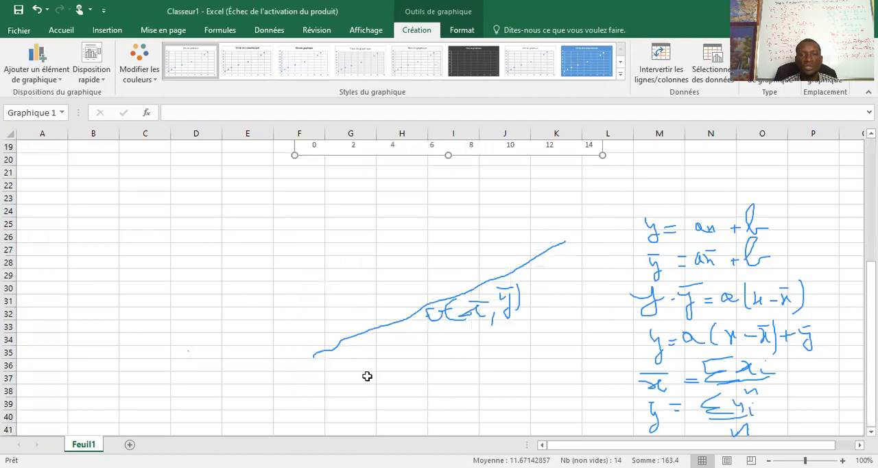
pyautogui.scroll(2, 380, 378)
pyautogui.scroll(4, 387, 372)
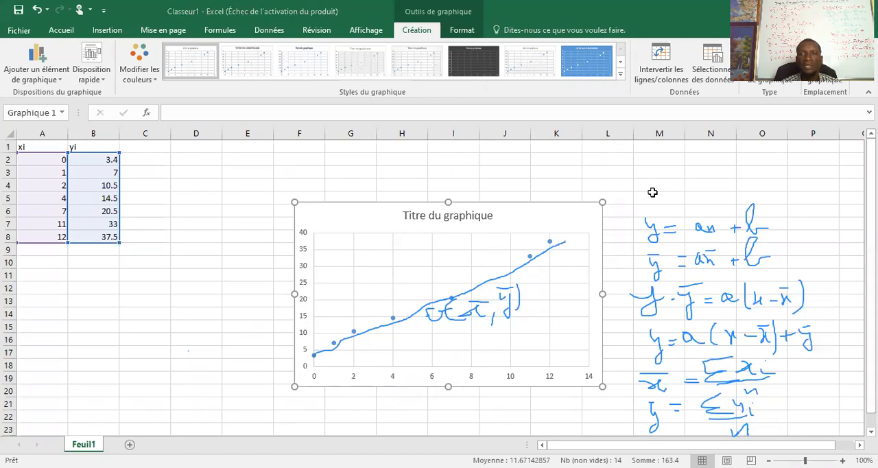
# Step: Handwrite the slope formula a = Cov(x, y) / V(x) above the line equation y = ax + b
pyautogui.moveTo(639, 188)
pyautogui.mouseDown()
pyautogui.moveTo(652, 184)
pyautogui.moveTo(631, 181)
pyautogui.moveTo(678, 199)
pyautogui.moveTo(719, 179)
pyautogui.moveTo(731, 199)
pyautogui.moveTo(751, 190)
pyautogui.moveTo(778, 197)
pyautogui.mouseUp()
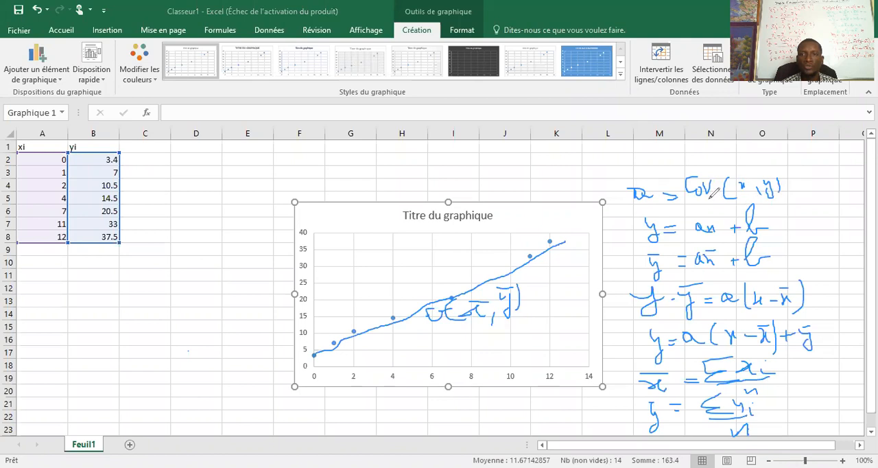
pyautogui.moveTo(716, 198); pyautogui.dragTo(783, 196)
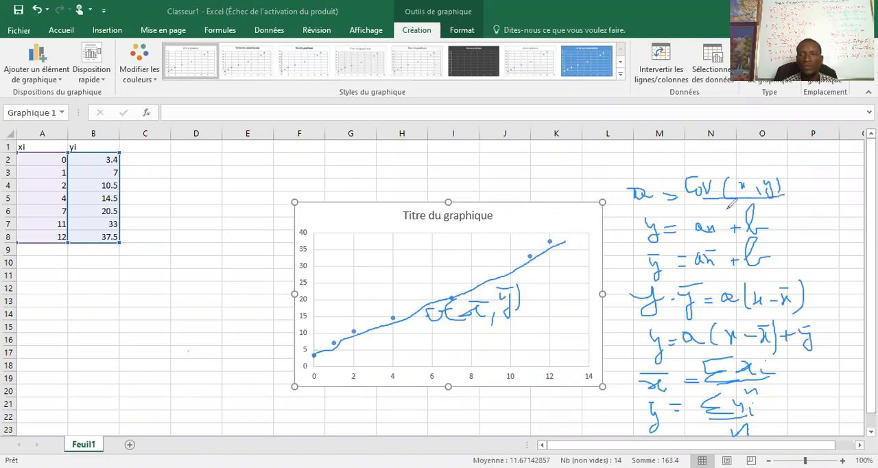
pyautogui.moveTo(711, 203)
pyautogui.mouseDown()
pyautogui.moveTo(717, 211)
pyautogui.moveTo(729, 200)
pyautogui.moveTo(728, 211)
pyautogui.moveTo(735, 203)
pyautogui.moveTo(742, 212)
pyautogui.mouseUp()
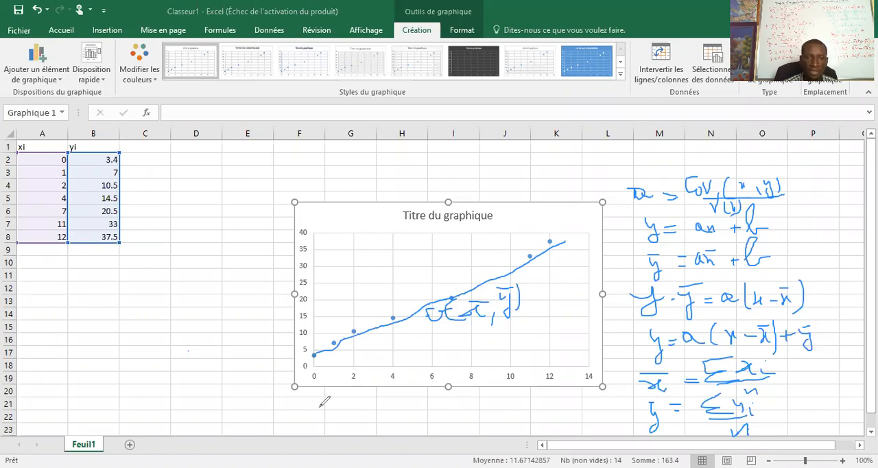
# Step: Handwrite the covariance formula below the chart: Cov(x, y) = xy with one bar over the product, minus x̄ȳ
pyautogui.moveTo(307, 403)
pyautogui.mouseDown()
pyautogui.moveTo(329, 419)
pyautogui.moveTo(351, 408)
pyautogui.moveTo(355, 426)
pyautogui.moveTo(373, 415)
pyautogui.moveTo(377, 427)
pyautogui.moveTo(390, 425)
pyautogui.mouseUp()
pyautogui.click(401, 418)
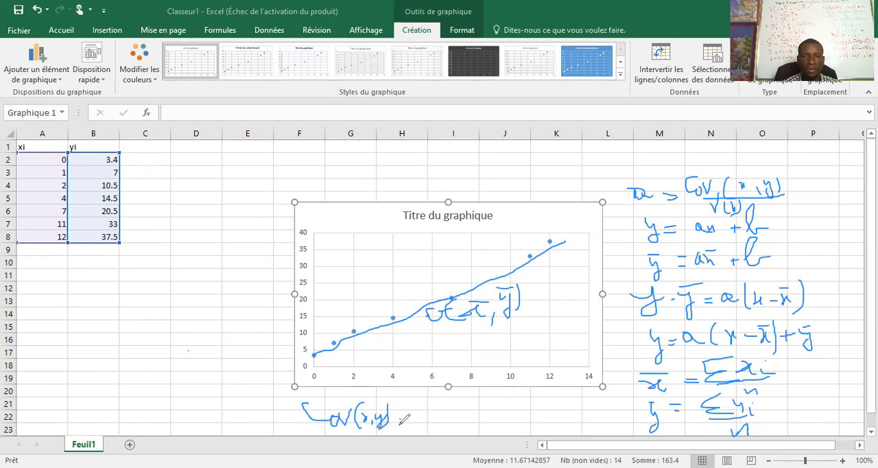
pyautogui.moveTo(399, 418)
pyautogui.mouseDown()
pyautogui.moveTo(444, 423)
pyautogui.moveTo(465, 412)
pyautogui.moveTo(458, 432)
pyautogui.mouseUp()
pyautogui.moveTo(435, 403)
pyautogui.mouseDown()
pyautogui.moveTo(506, 420)
pyautogui.moveTo(515, 404)
pyautogui.moveTo(528, 439)
pyautogui.mouseUp()
pyautogui.moveTo(516, 404); pyautogui.dragTo(528, 403)
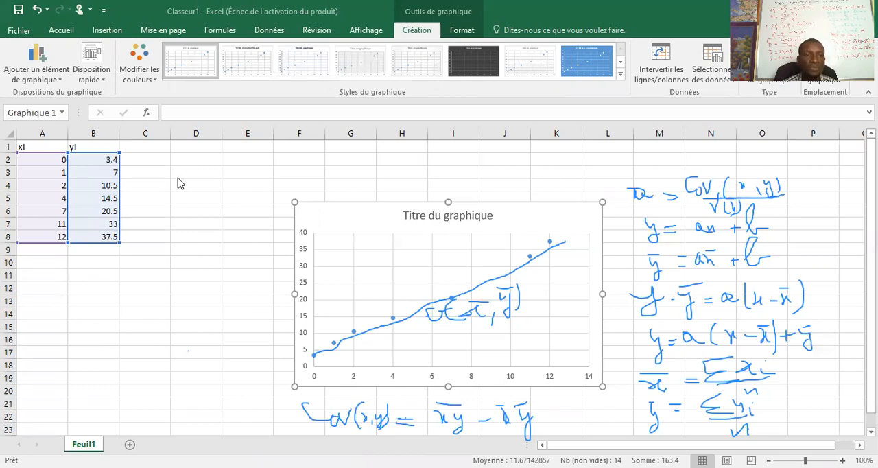
# Step: Enter the header xi^2 in C1 and handwrite the variance formula above the chart: V(x) = barred x² minus x̄²
pyautogui.click(145, 148)
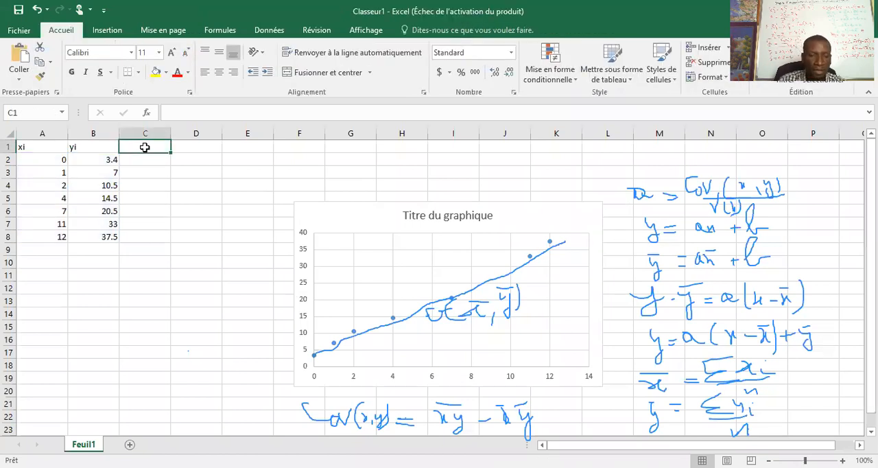
pyautogui.write('xi')
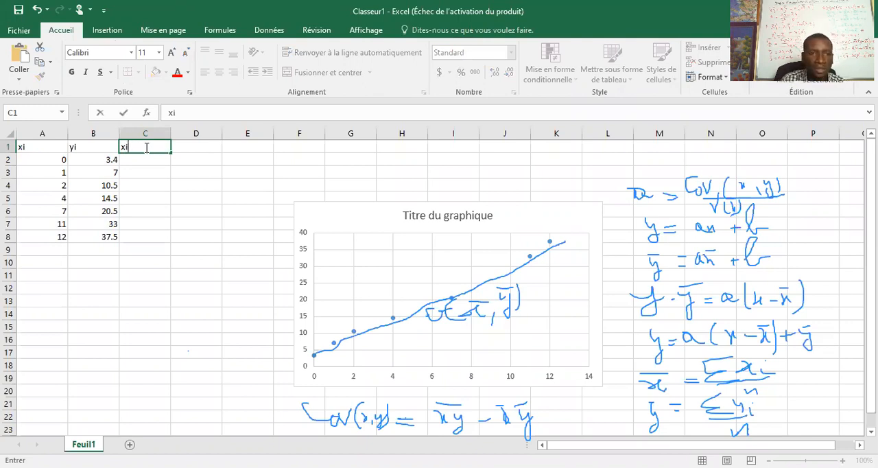
pyautogui.write('^2')
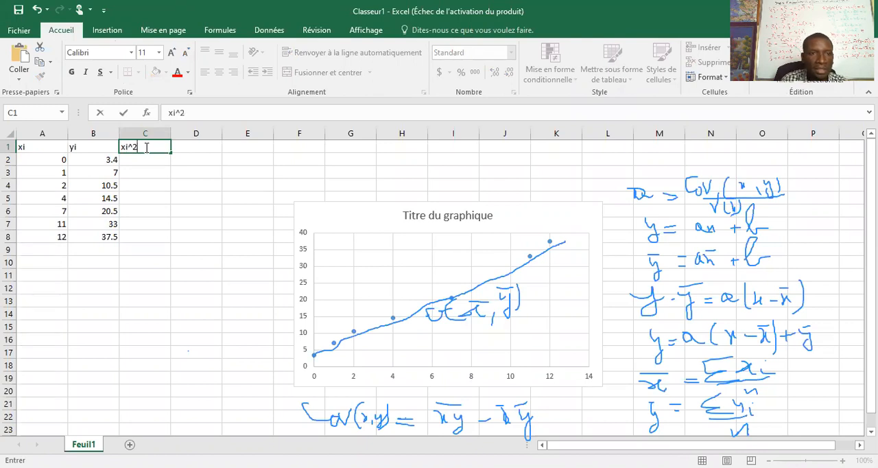
pyautogui.click(196, 155)
pyautogui.click(194, 148)
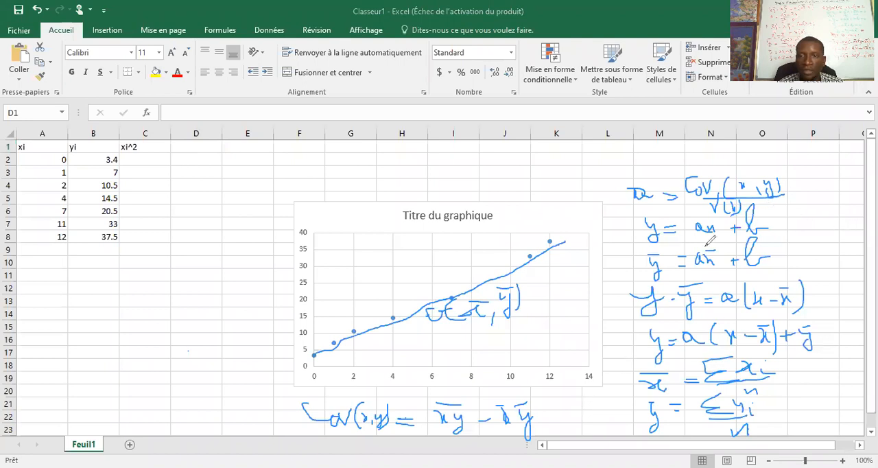
pyautogui.moveTo(496, 162)
pyautogui.mouseDown()
pyautogui.moveTo(514, 146)
pyautogui.moveTo(525, 183)
pyautogui.moveTo(546, 164)
pyautogui.moveTo(541, 183)
pyautogui.moveTo(590, 171)
pyautogui.moveTo(581, 148)
pyautogui.moveTo(603, 166)
pyautogui.moveTo(647, 158)
pyautogui.mouseUp()
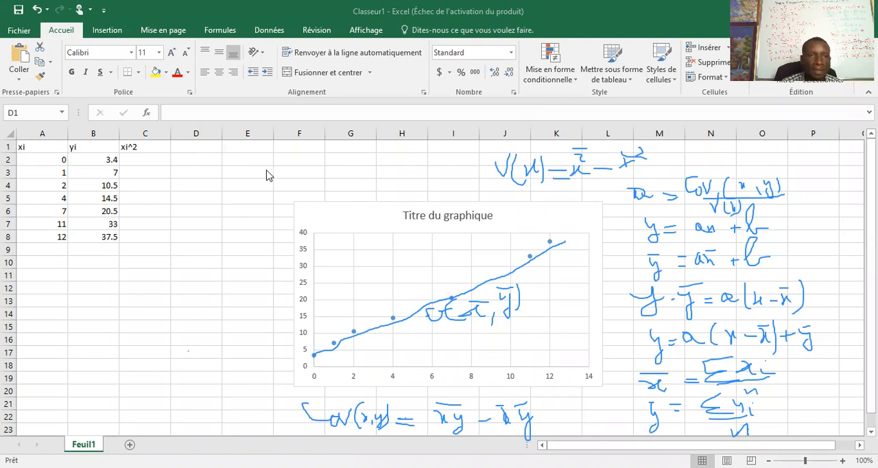
# Step: Enter the column headers yi^2 in D1 and xiyi in E1
pyautogui.click(190, 142)
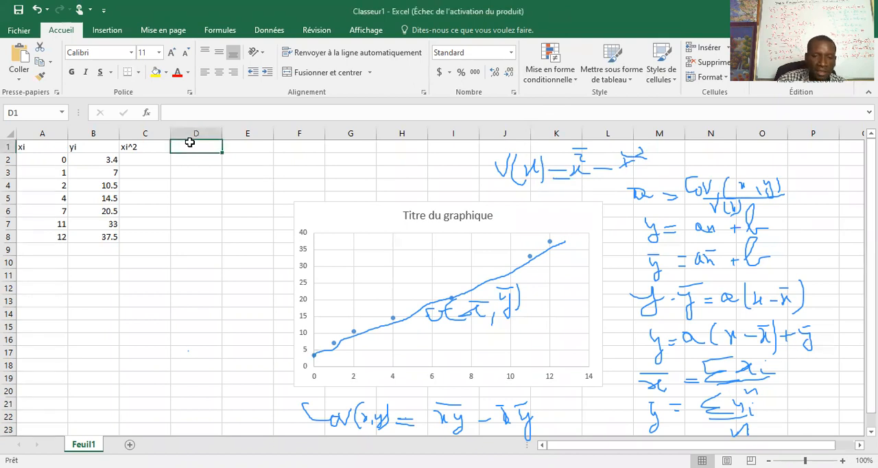
pyautogui.write('yi')
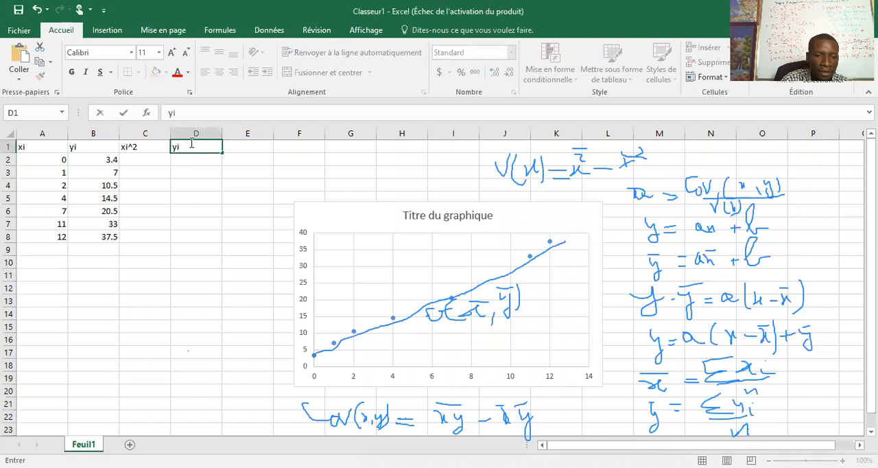
pyautogui.write('^2')
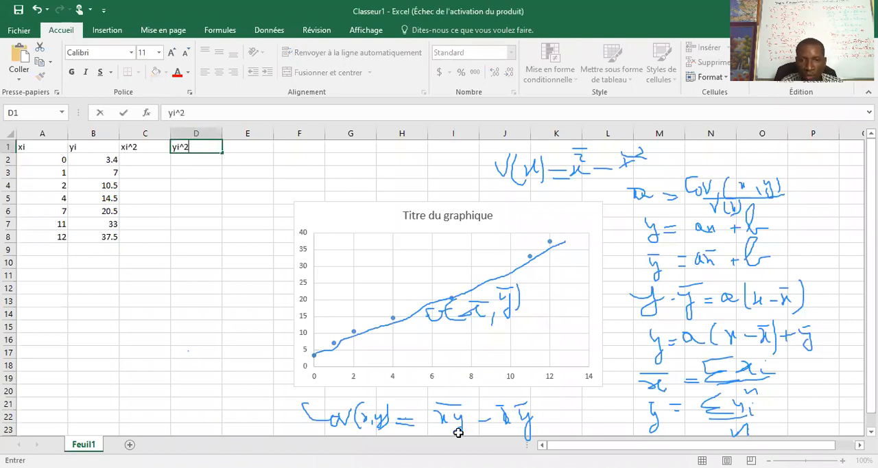
pyautogui.click(240, 151)
pyautogui.write('xiyi')
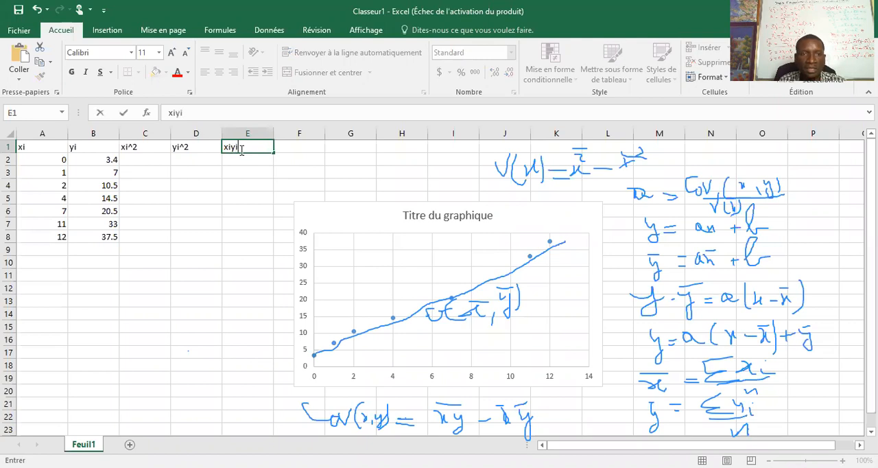
pyautogui.click(196, 323)
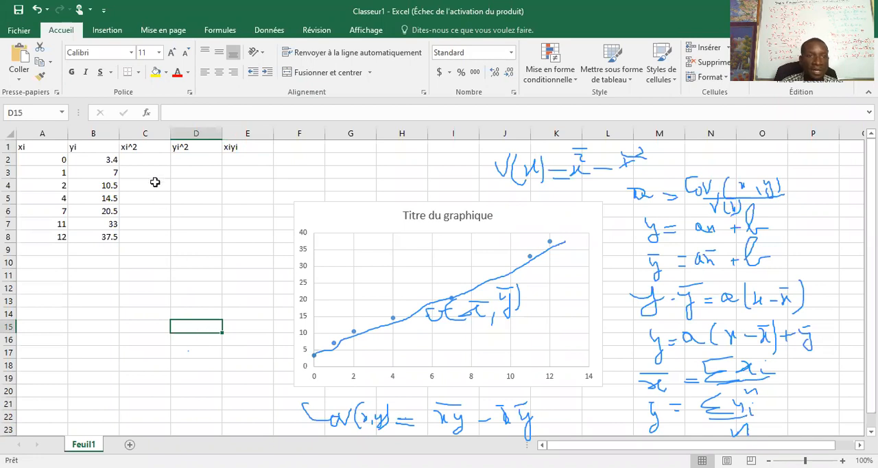
# Step: Compute the squared xi values by entering =A2^2 in C2 and filling the formula down to C8
pyautogui.click(137, 161)
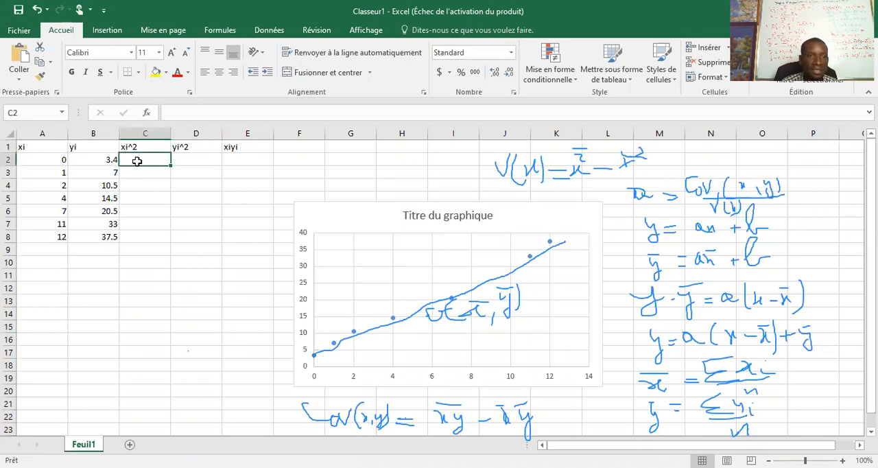
pyautogui.write('=')
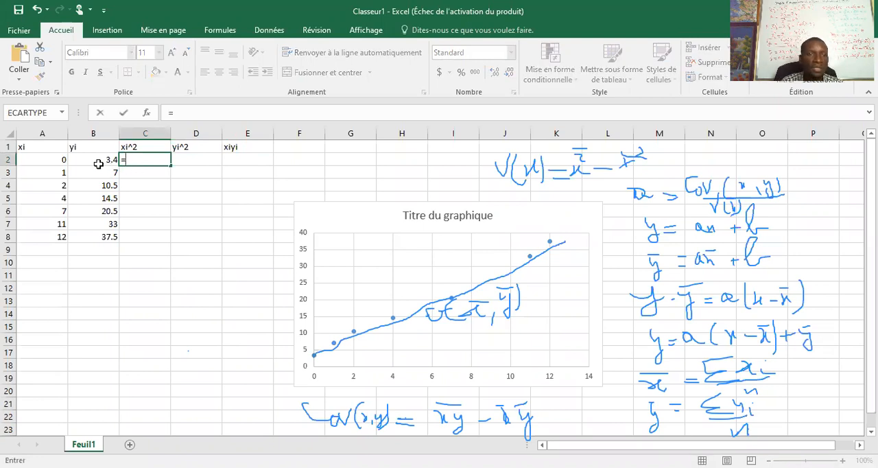
pyautogui.click(47, 163)
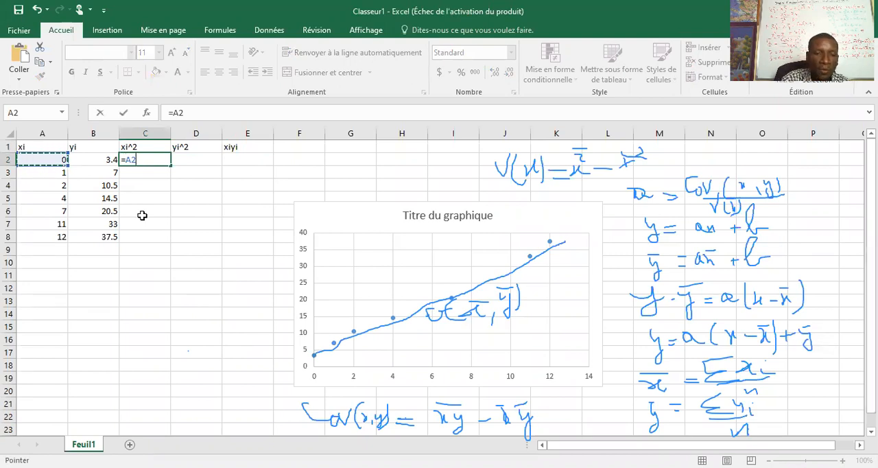
pyautogui.write('^2')
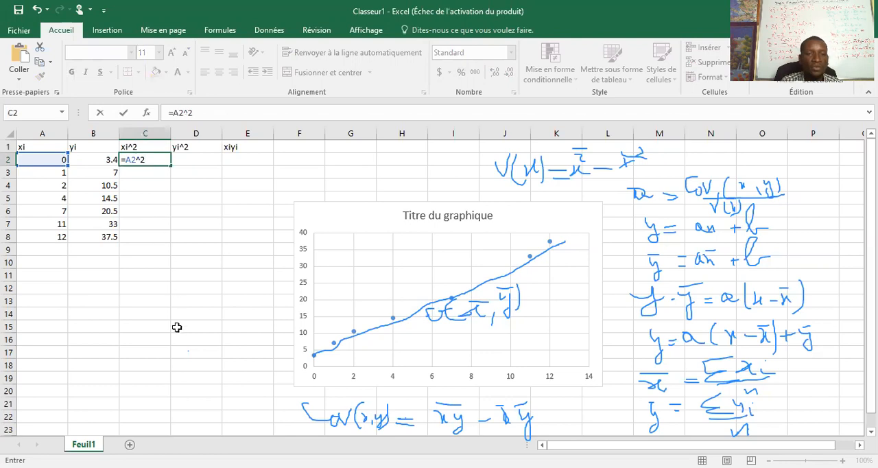
pyautogui.press('Return')
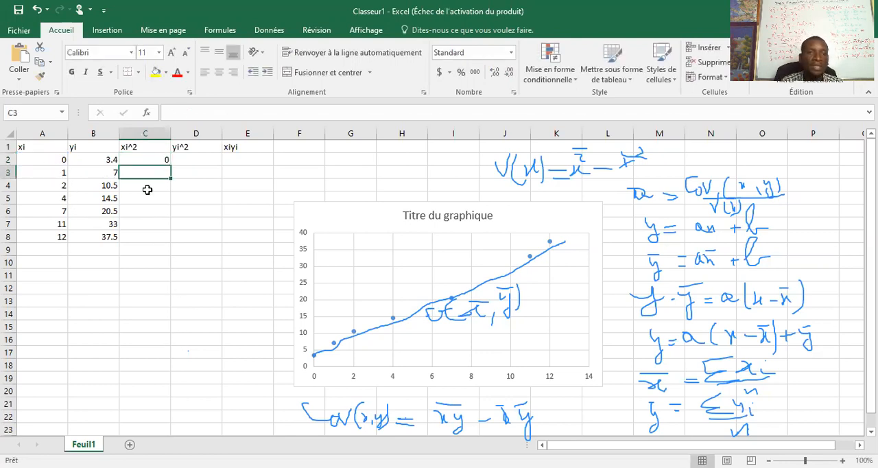
pyautogui.click(150, 160)
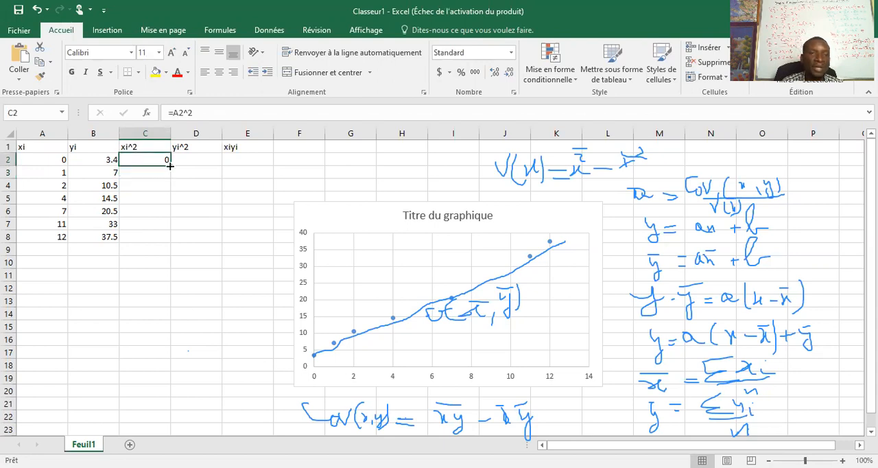
pyautogui.moveTo(169, 165); pyautogui.dragTo(173, 238)
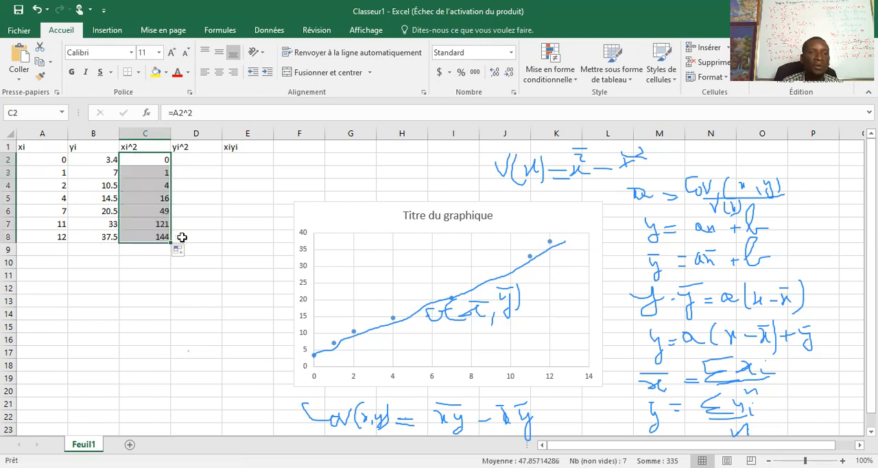
# Step: Compute the squared yi values by entering =B2^2 in D2 and filling the formula down to D8
pyautogui.click(194, 160)
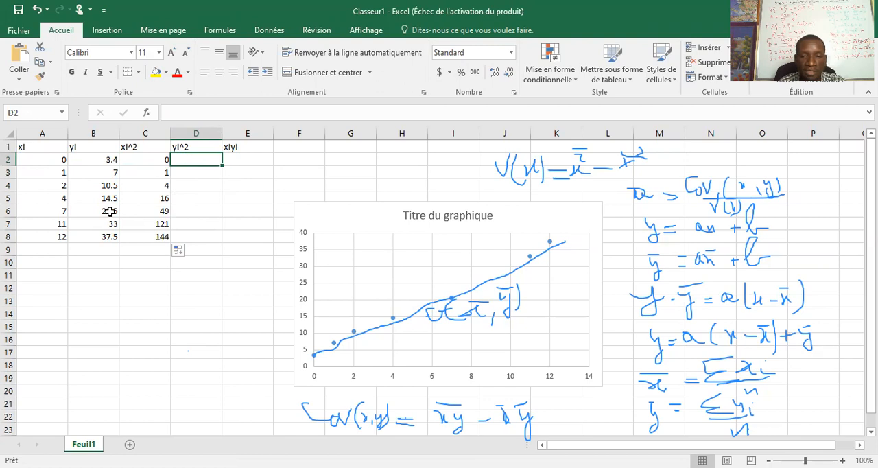
pyautogui.write('=')
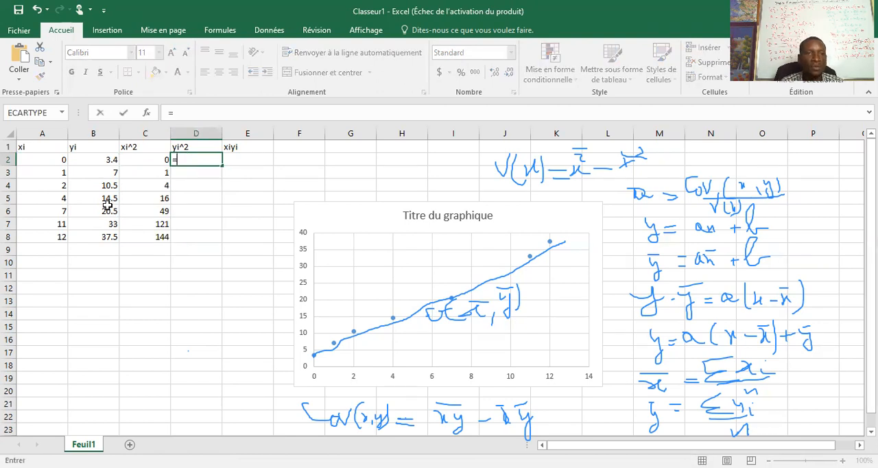
pyautogui.click(99, 160)
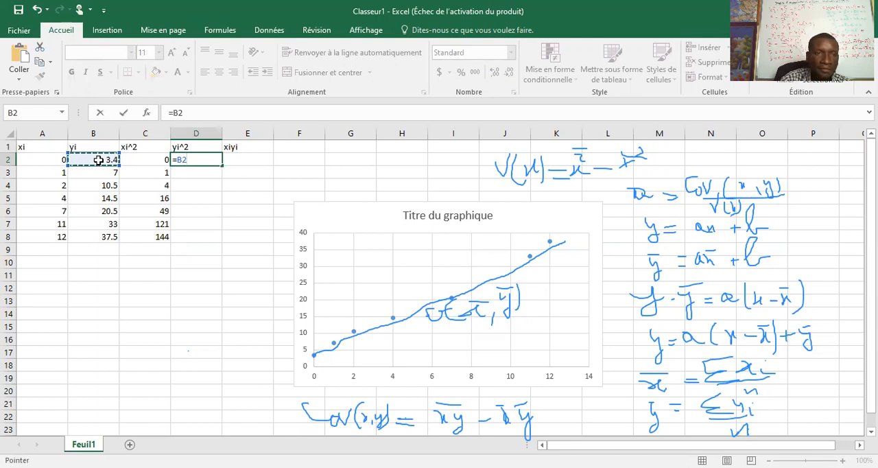
pyautogui.write('^2')
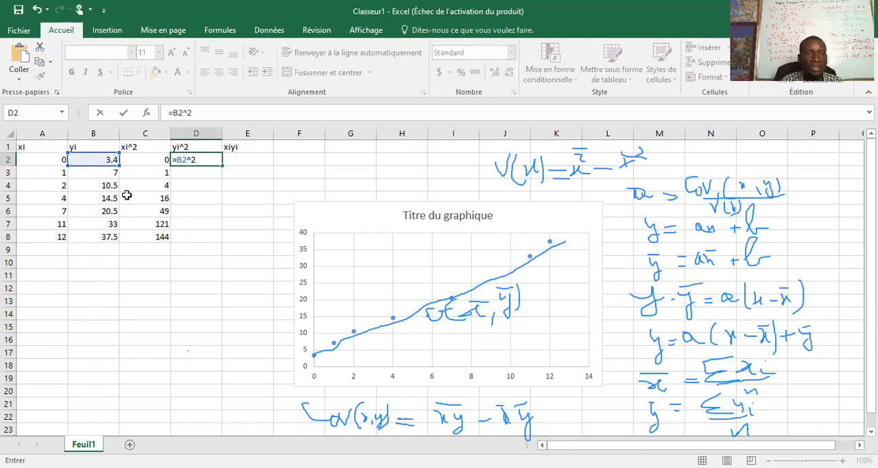
pyautogui.press('Return')
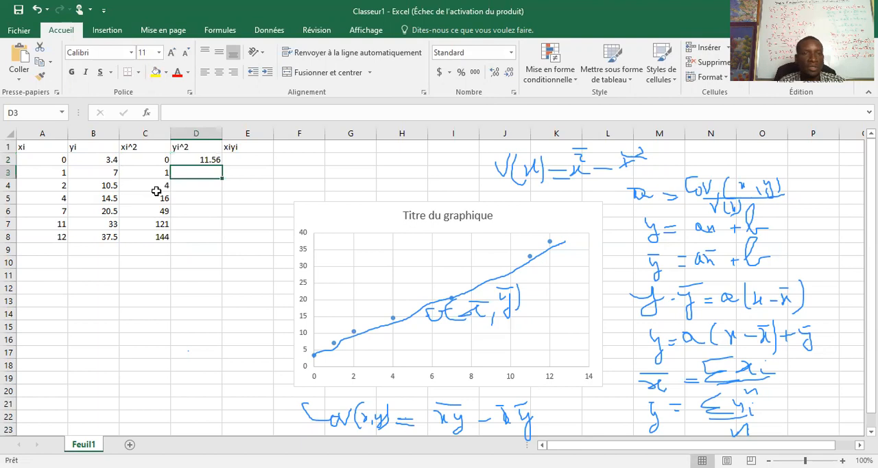
pyautogui.click(183, 159)
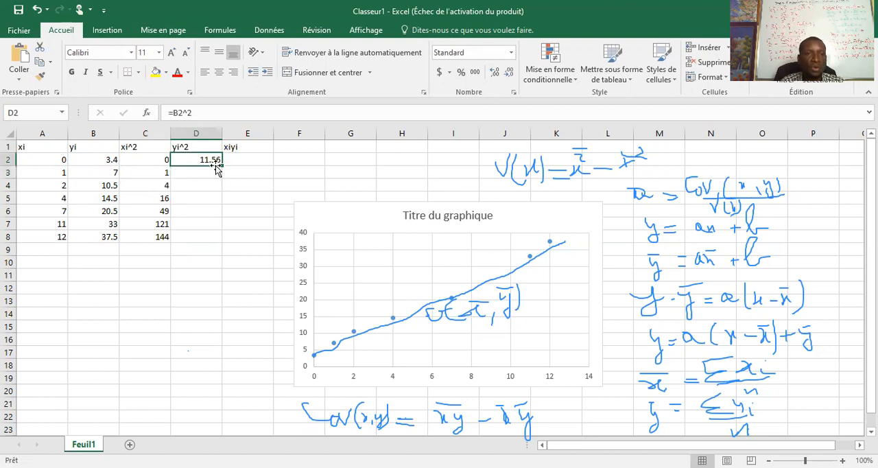
pyautogui.moveTo(222, 165); pyautogui.dragTo(220, 242)
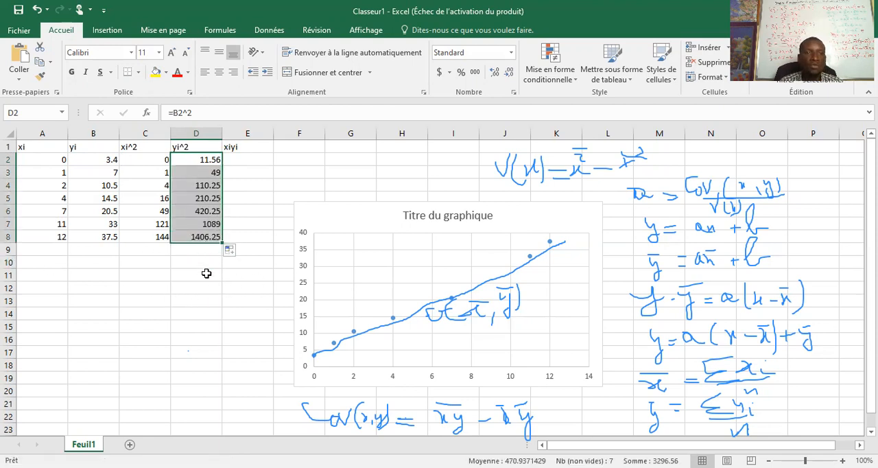
# Step: Compute the xiyi products by entering =A2*B2 in E2 and filling the formula down to E8
pyautogui.click(252, 159)
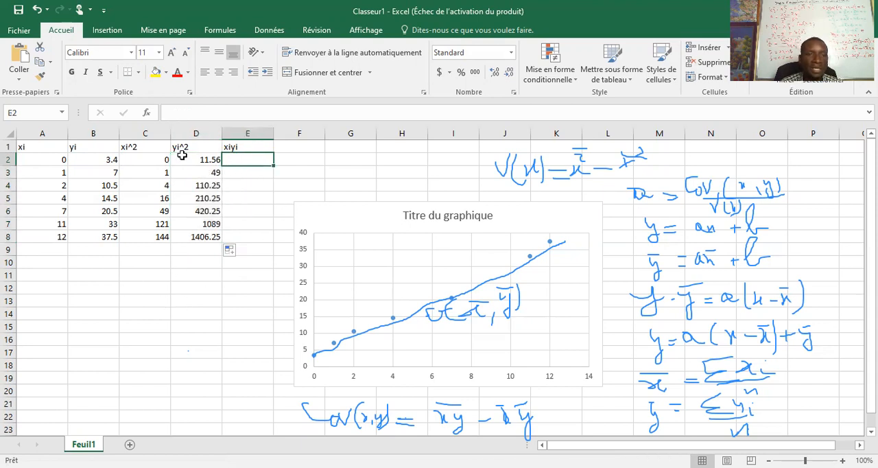
pyautogui.click(43, 159)
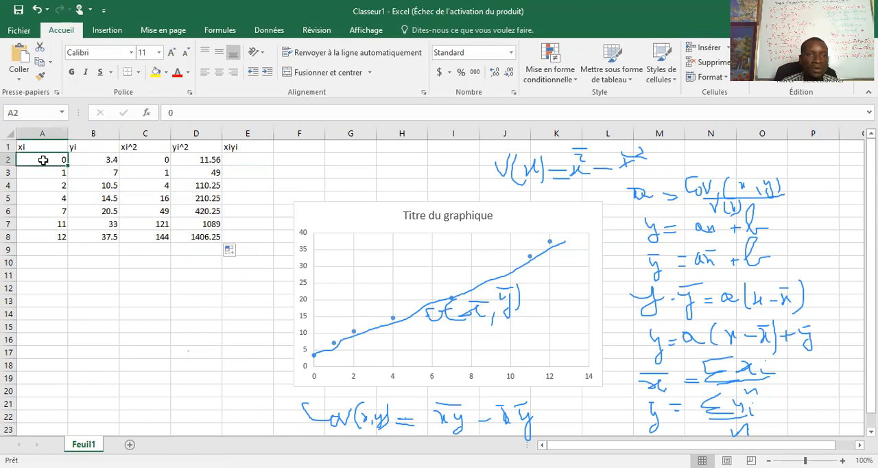
pyautogui.click(85, 160)
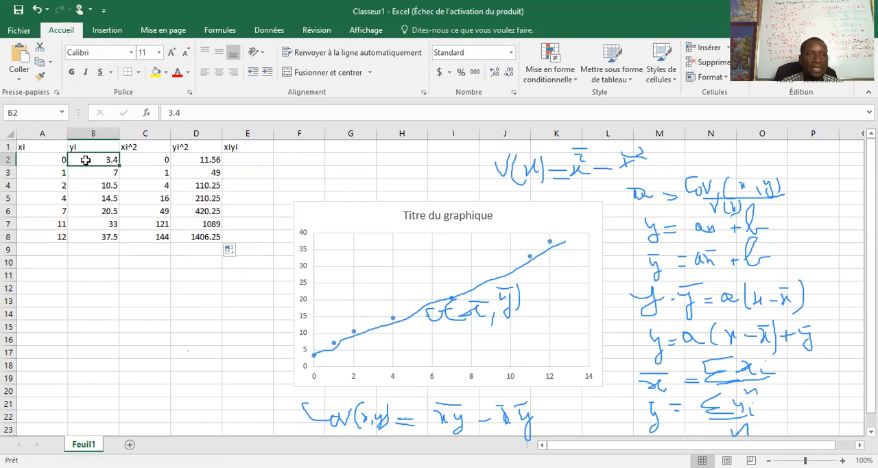
pyautogui.click(233, 161)
pyautogui.write('=')
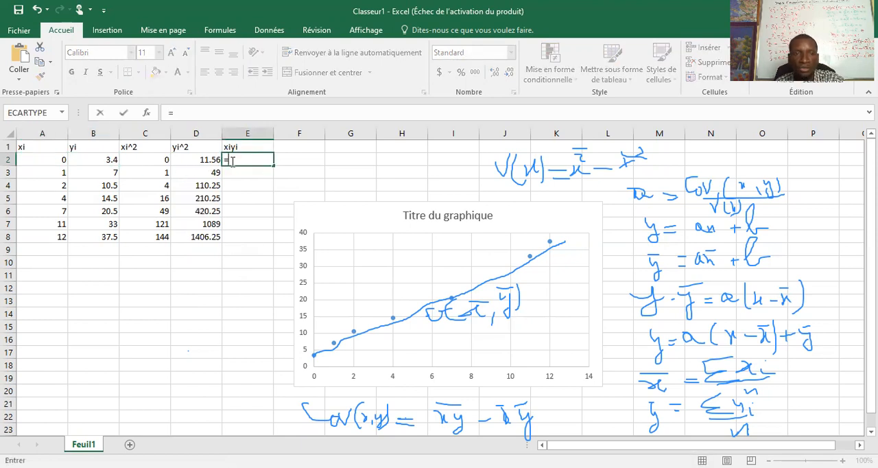
pyautogui.click(42, 160)
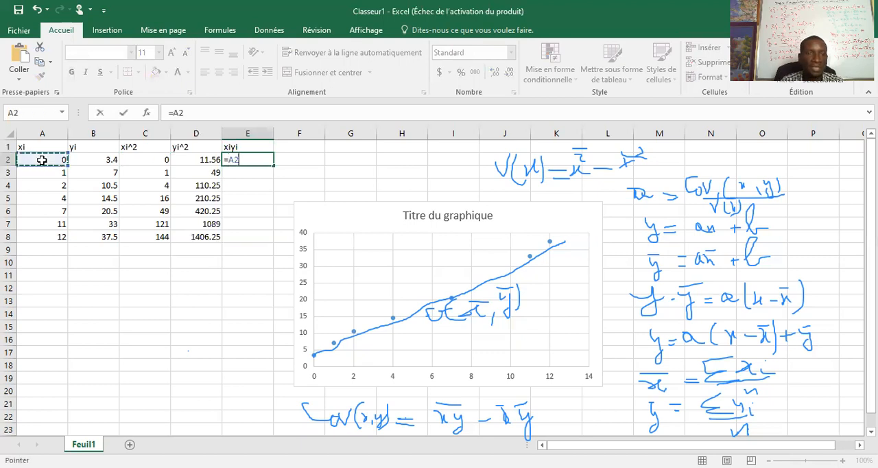
pyautogui.write('*')
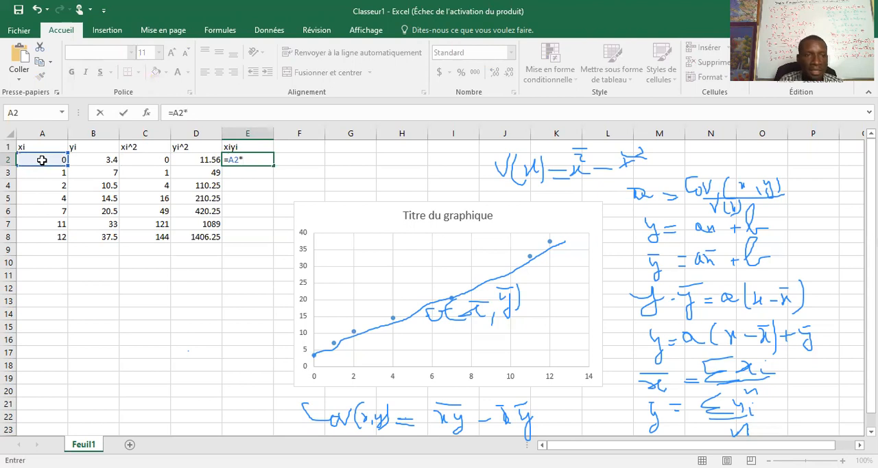
pyautogui.click(100, 160)
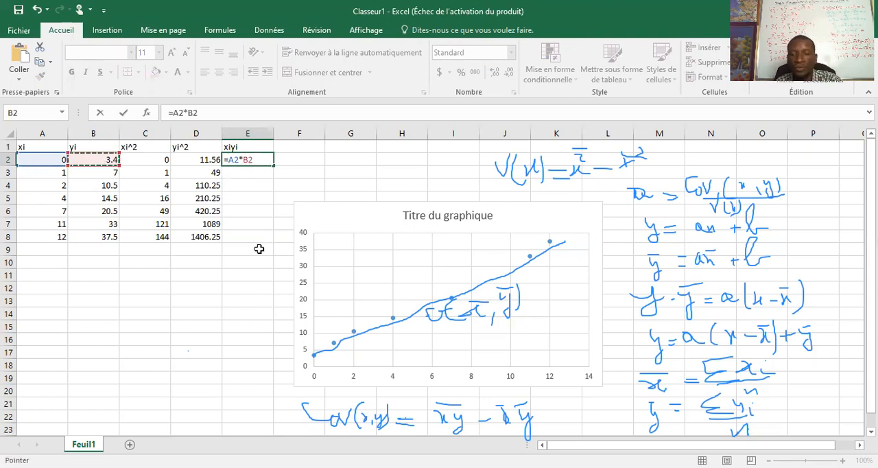
pyautogui.press('Return')
pyautogui.click(254, 156)
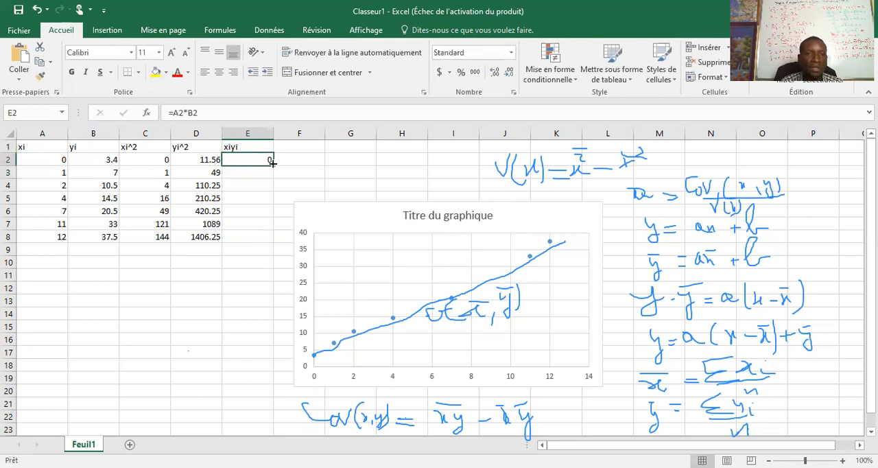
pyautogui.moveTo(272, 165); pyautogui.dragTo(272, 243)
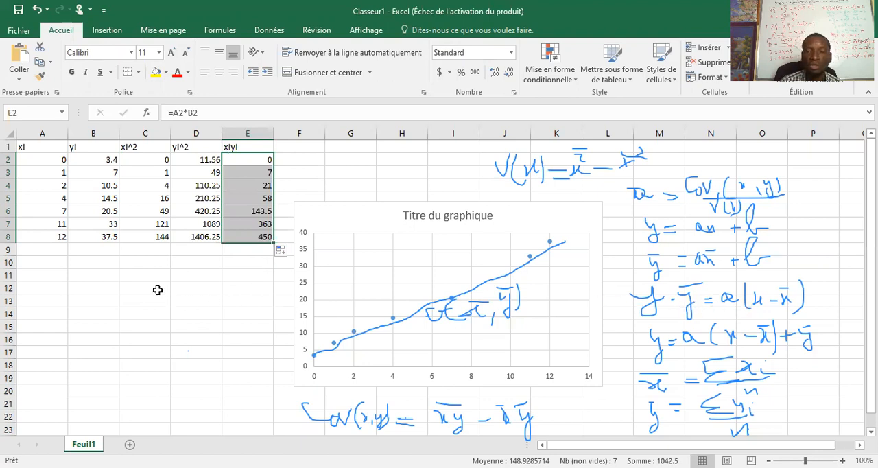
# Step: Enter the labels a, b and r in cells B13, B14 and B15 below the data table
pyautogui.moveTo(353, 332)
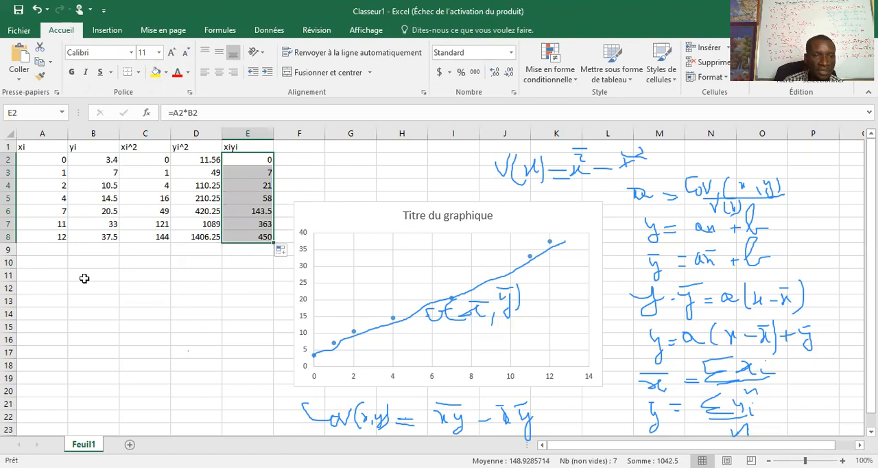
pyautogui.click(86, 300)
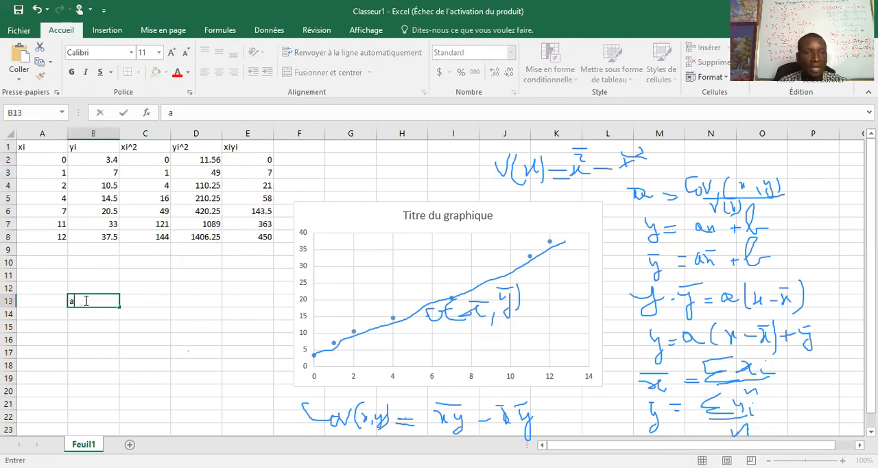
pyautogui.write('a')
pyautogui.press('Return')
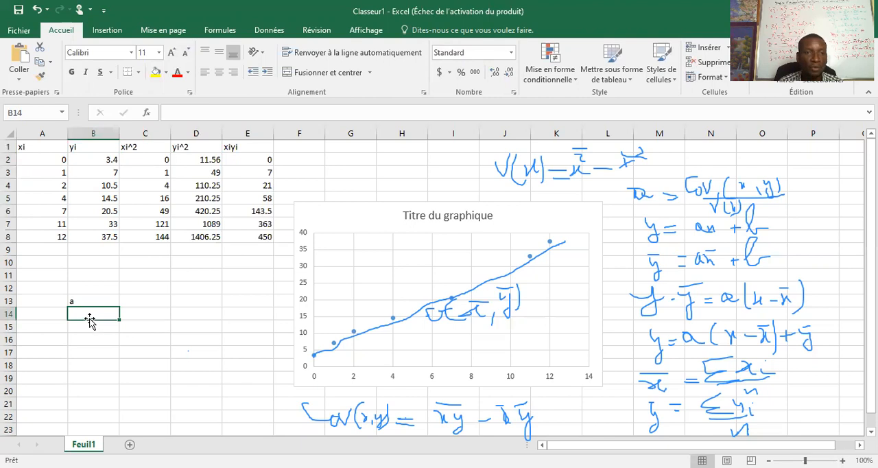
pyautogui.write('b')
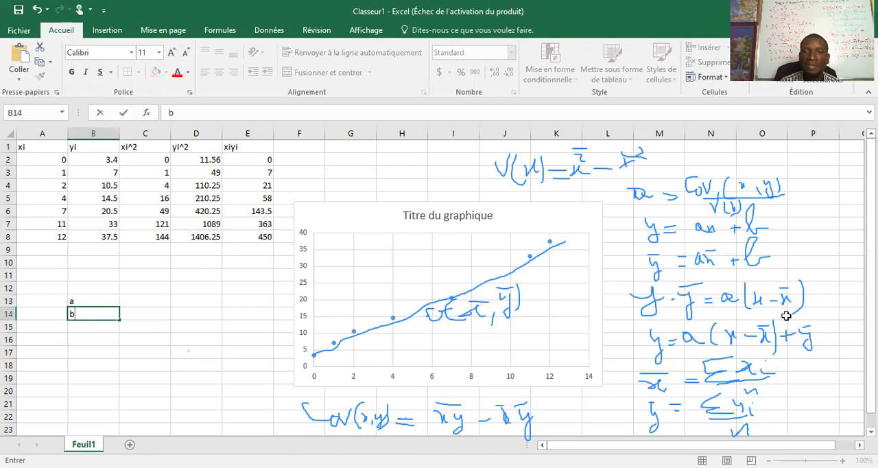
pyautogui.click(80, 327)
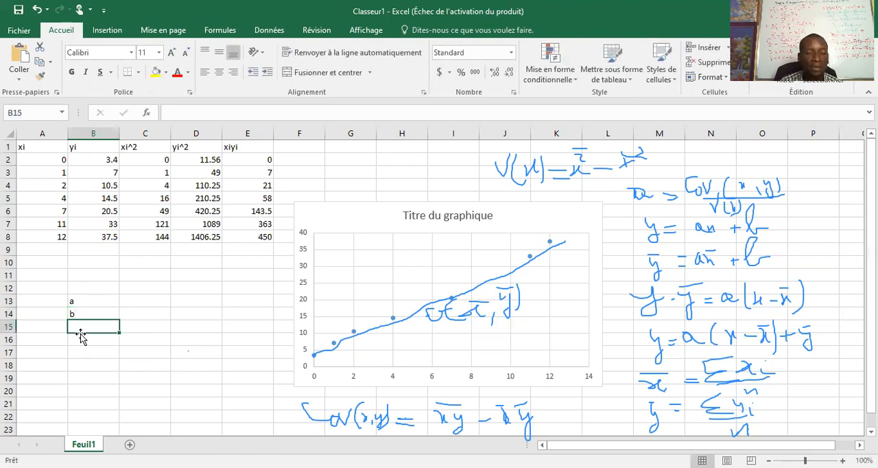
pyautogui.write('r')
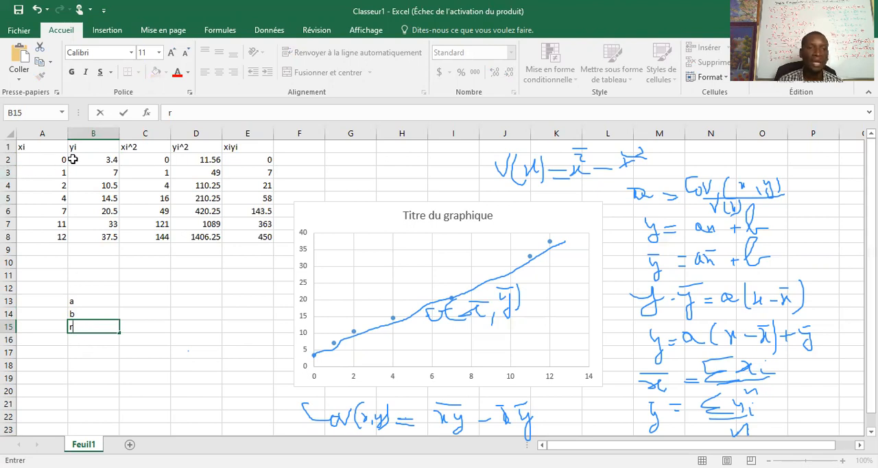
# Step: Insert the PENTE function in C13, beside the label a
pyautogui.click(138, 302)
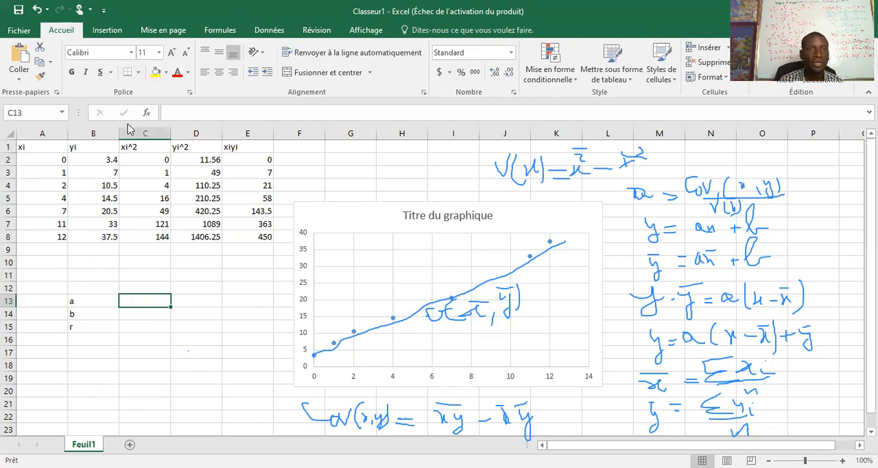
pyautogui.click(218, 32)
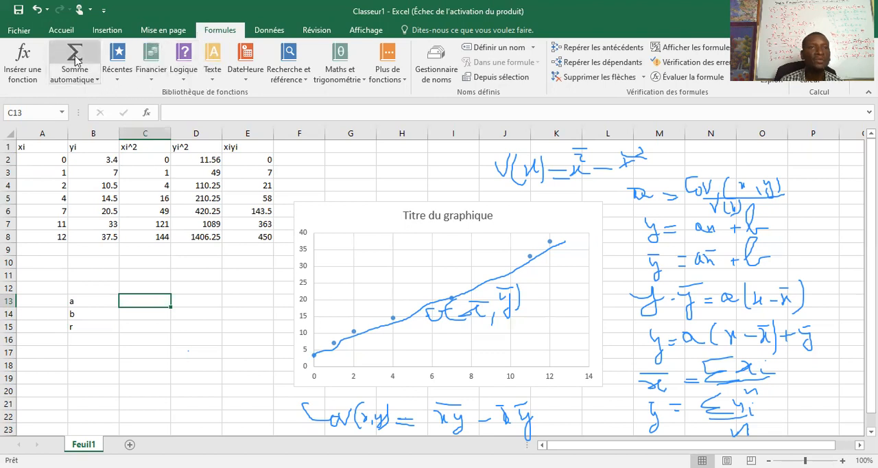
pyautogui.click(106, 31)
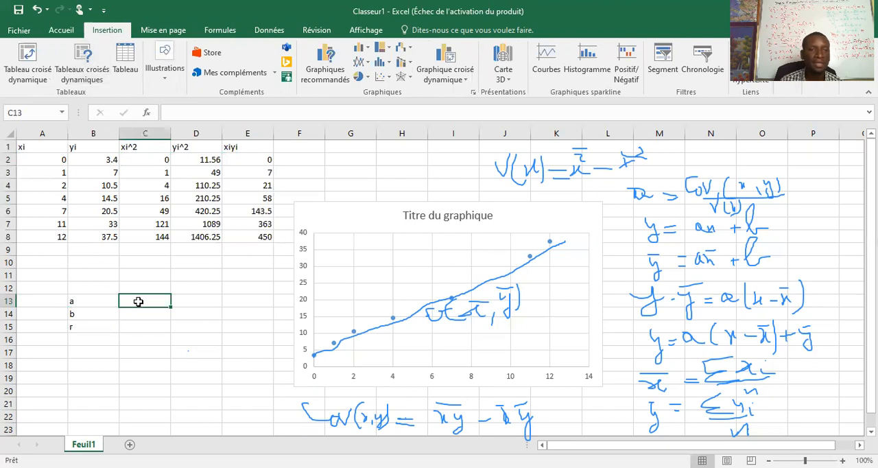
pyautogui.write('=')
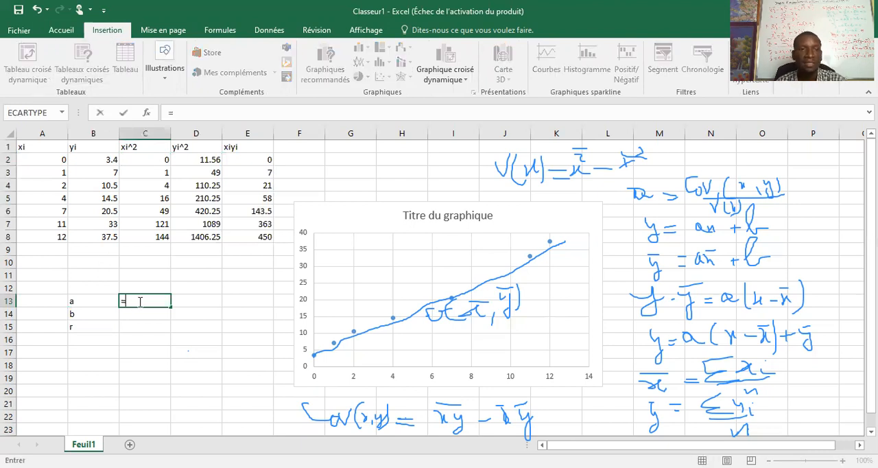
pyautogui.click(214, 32)
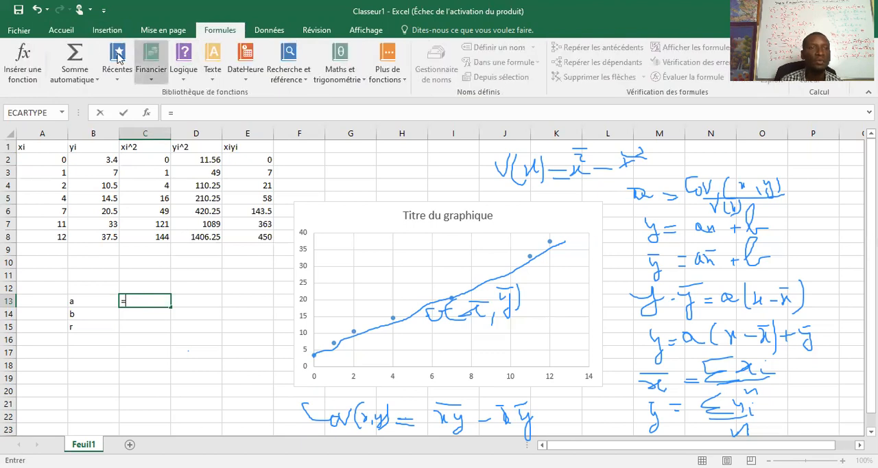
pyautogui.click(22, 56)
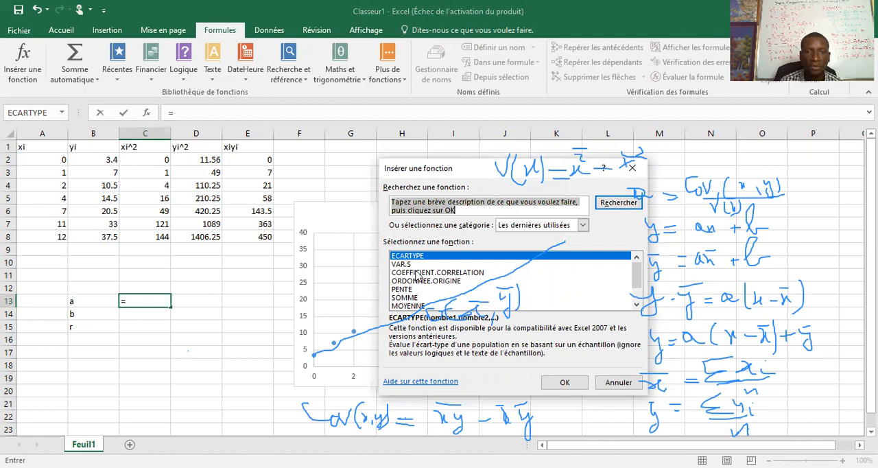
pyautogui.click(412, 291)
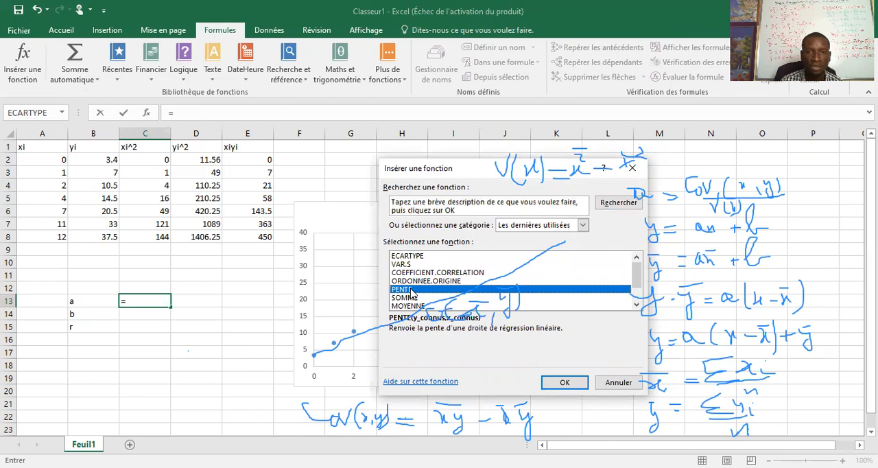
pyautogui.click(565, 386)
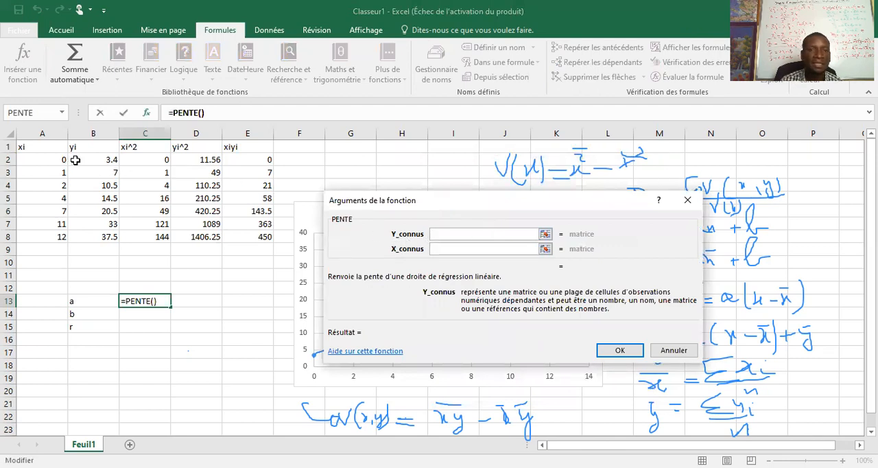
# Step: Set the PENTE arguments to B2:B8 for the known y values and A2:A8 for the known x values, and confirm the function
pyautogui.click(88, 160)
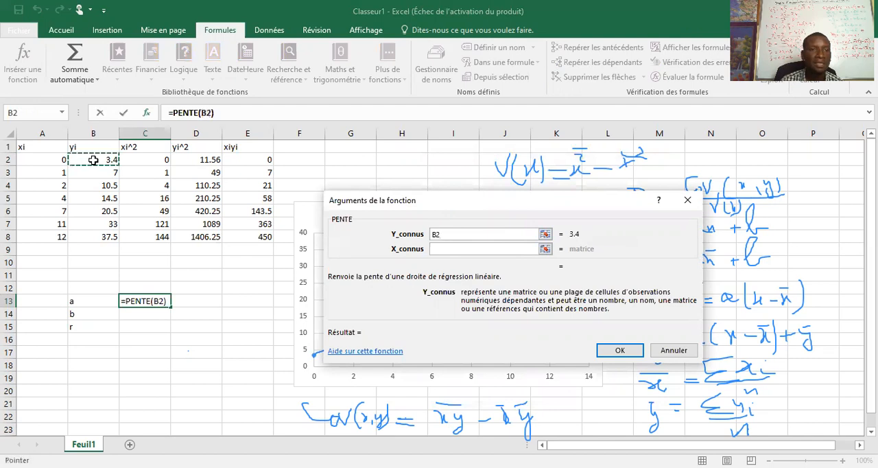
pyautogui.moveTo(93, 160); pyautogui.dragTo(114, 230)
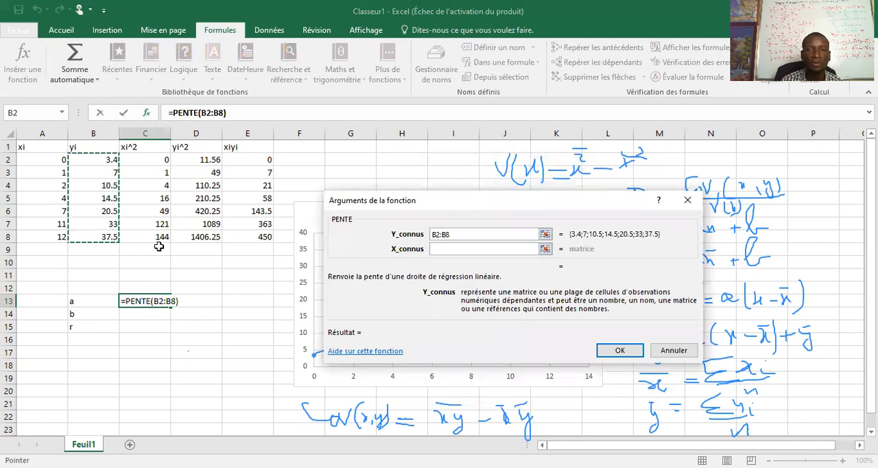
pyautogui.click(446, 249)
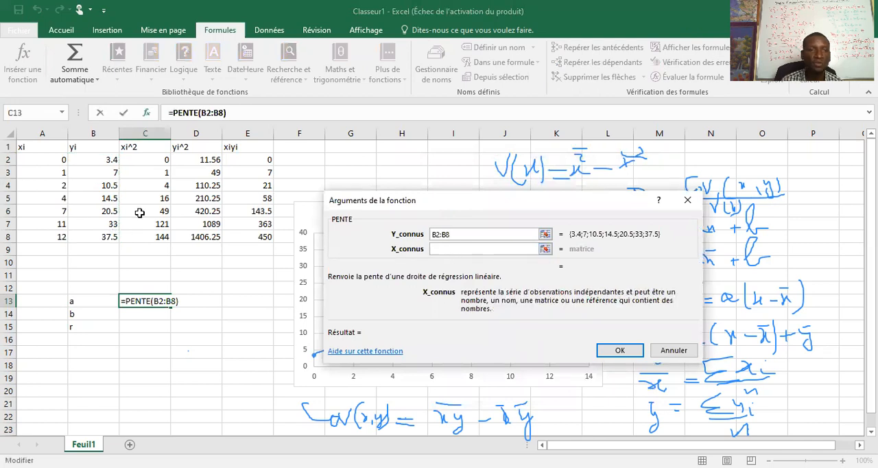
pyautogui.click(30, 159)
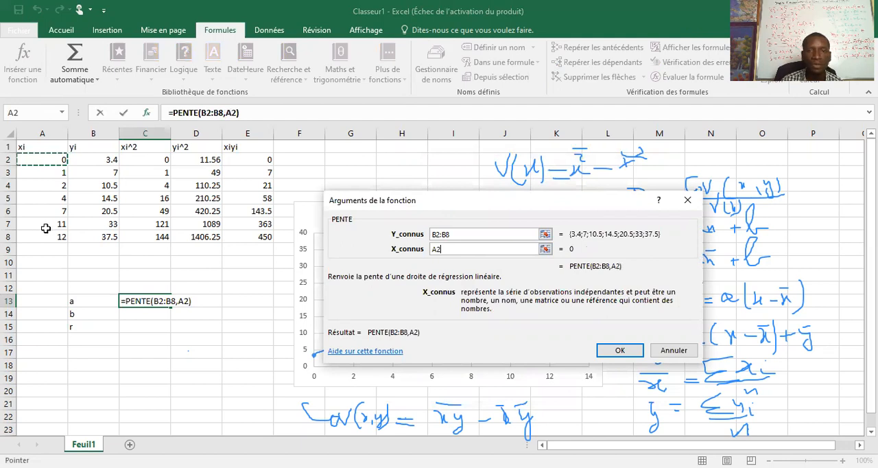
pyautogui.keyDown('shift'); pyautogui.click(43, 237); pyautogui.keyUp('shift')
pyautogui.click(598, 351)
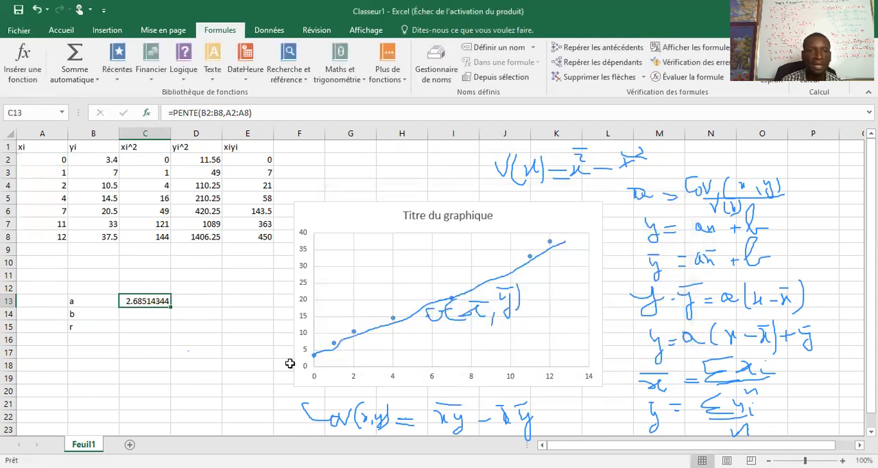
# Step: Insert the ORDONNEE.ORIGINE function in C14, beside the label b
pyautogui.click(139, 314)
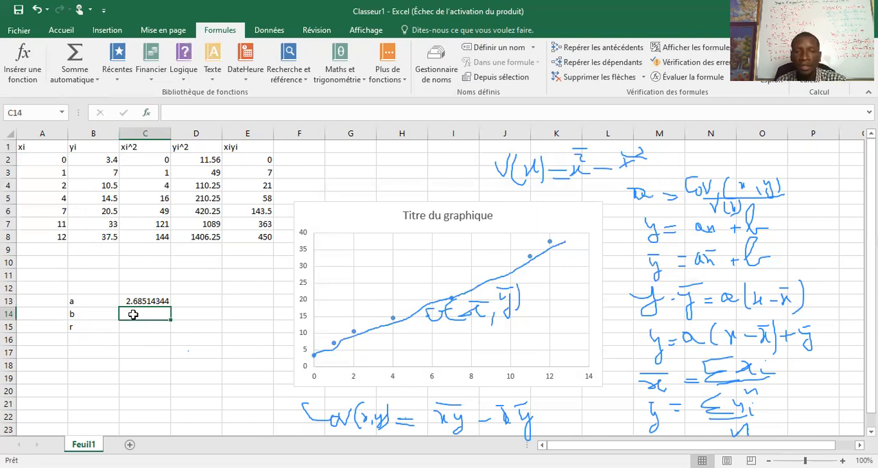
pyautogui.write('=')
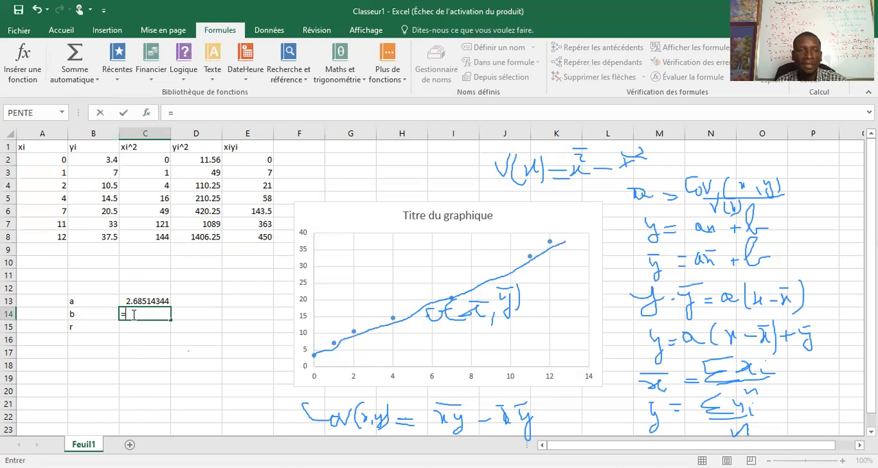
pyautogui.click(22, 64)
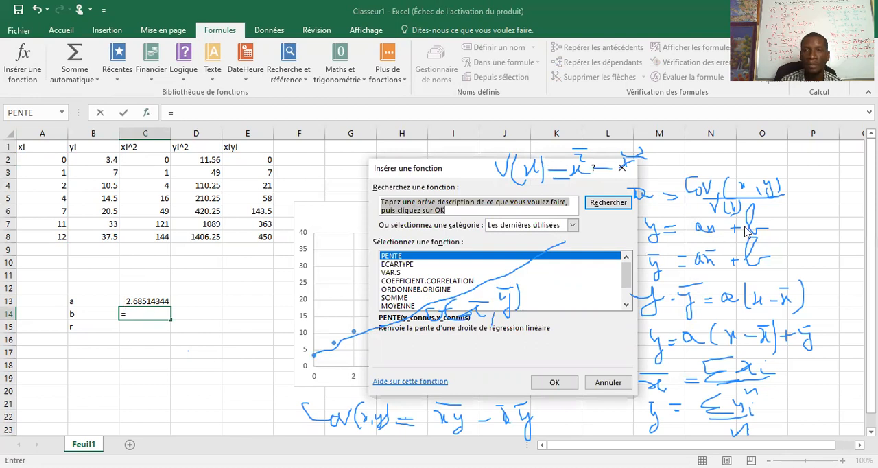
pyautogui.click(400, 291)
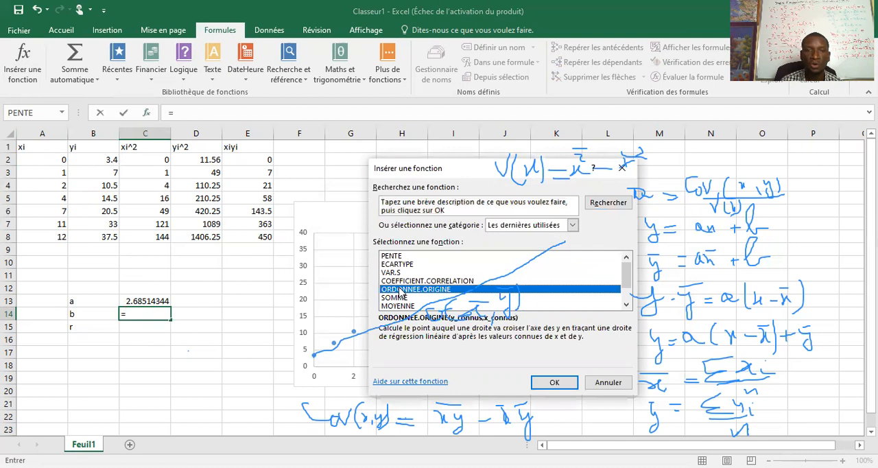
pyautogui.click(553, 382)
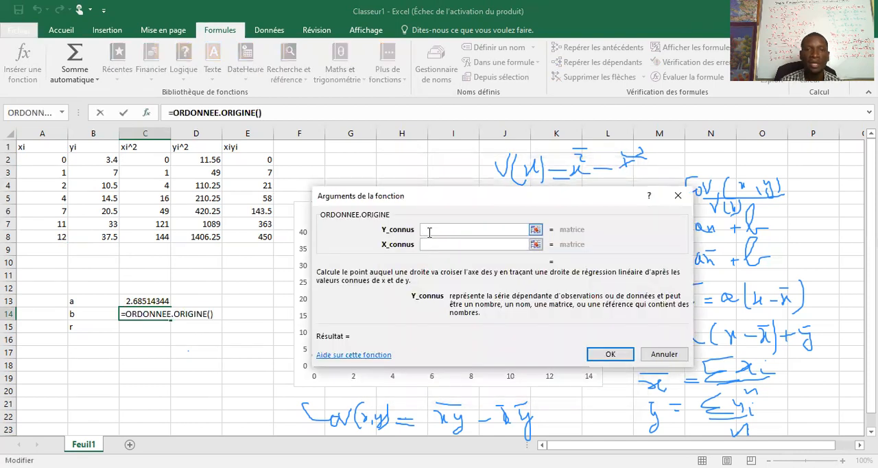
# Step: Set the ORDONNEE.ORIGINE arguments to B2:B8 for the known y values and A2:A8 for the known x values, and confirm
pyautogui.click(80, 162)
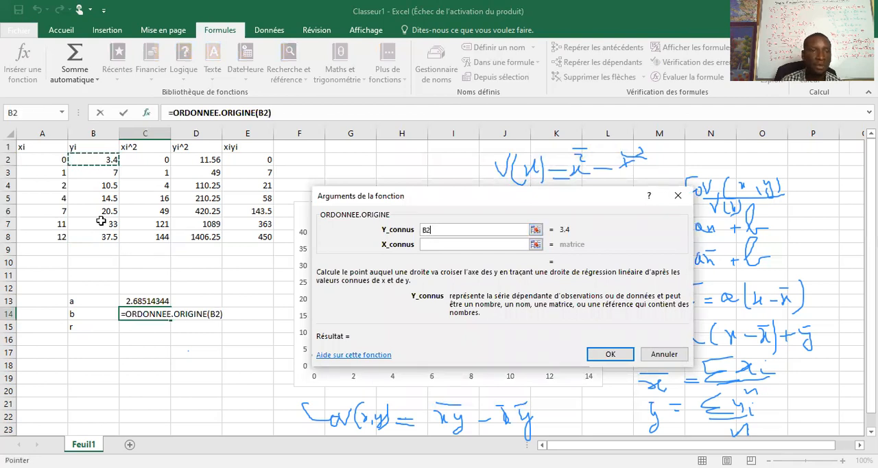
pyautogui.click(445, 243)
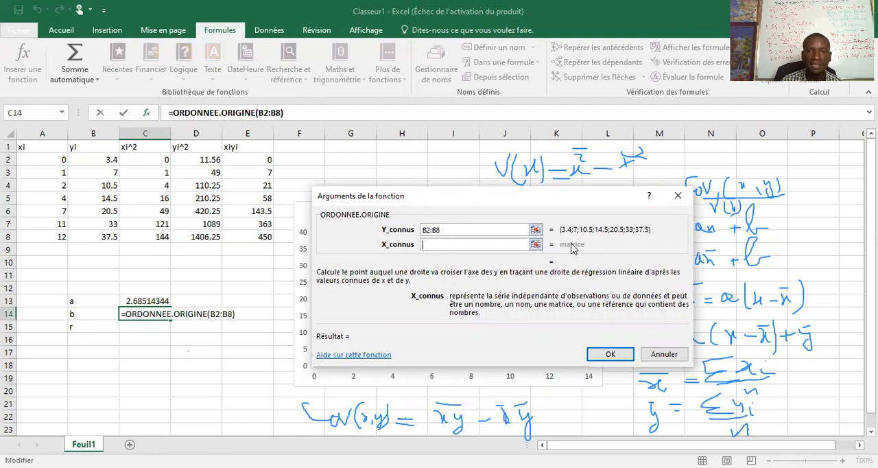
pyautogui.click(49, 164)
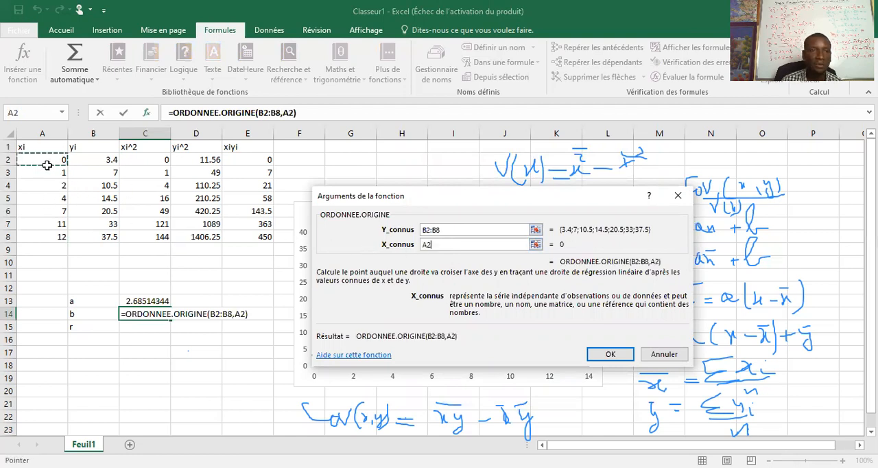
pyautogui.keyDown('shift'); pyautogui.click(55, 235); pyautogui.keyUp('shift')
pyautogui.click(606, 356)
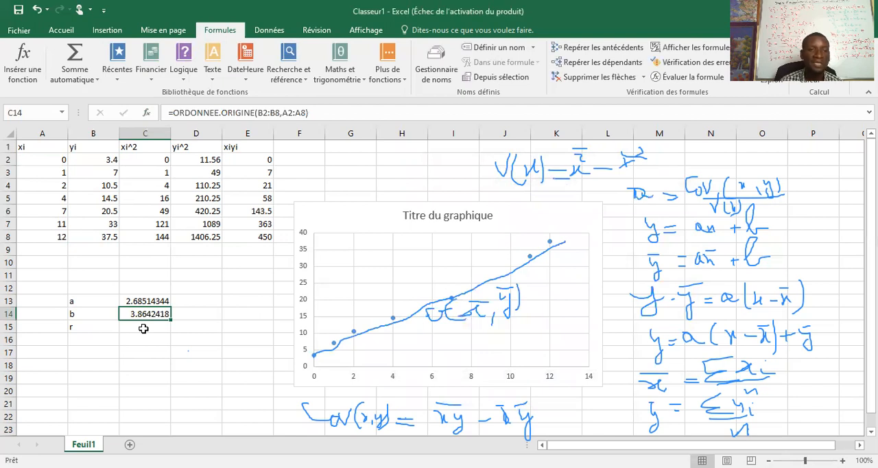
# Step: Insert the COEFFICIENT.CORRELATION function in C15, beside the label r
pyautogui.click(144, 329)
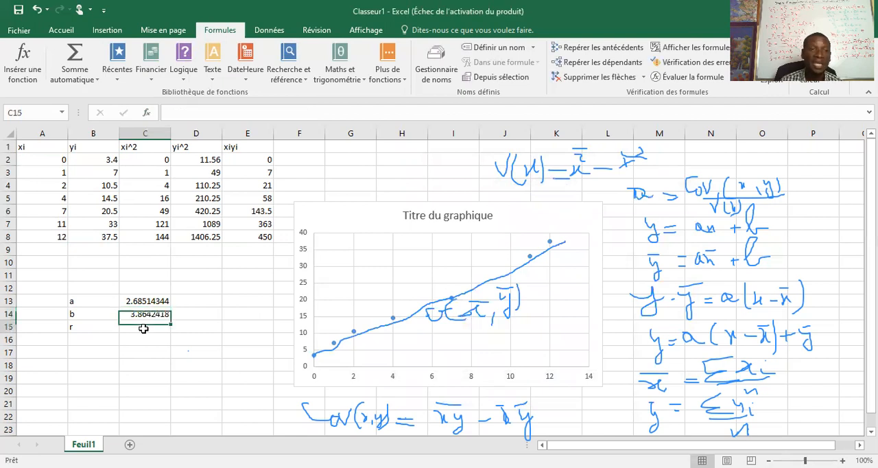
pyautogui.write('=')
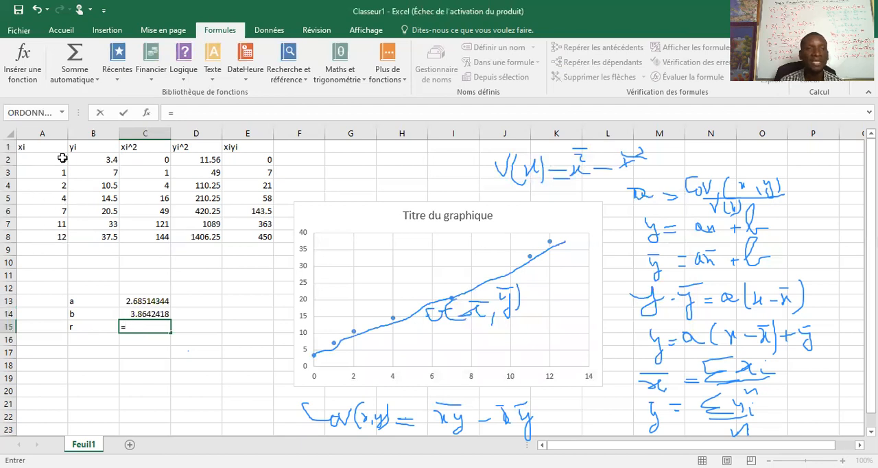
pyautogui.click(23, 65)
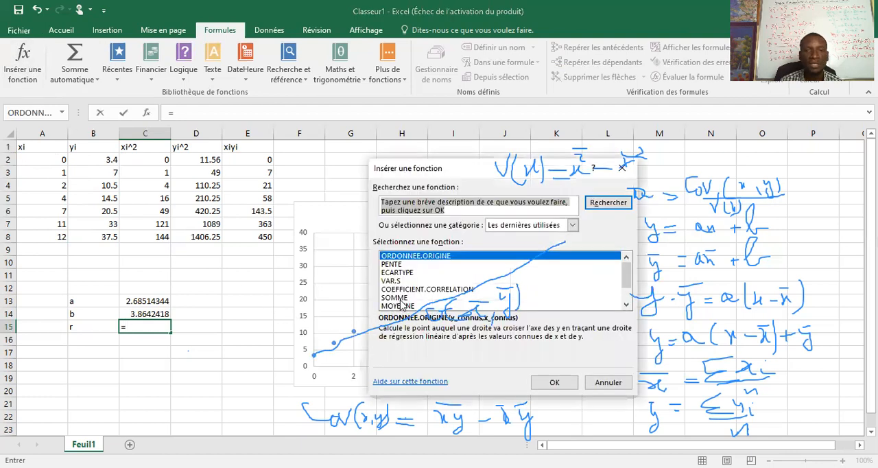
pyautogui.click(414, 290)
pyautogui.click(542, 384)
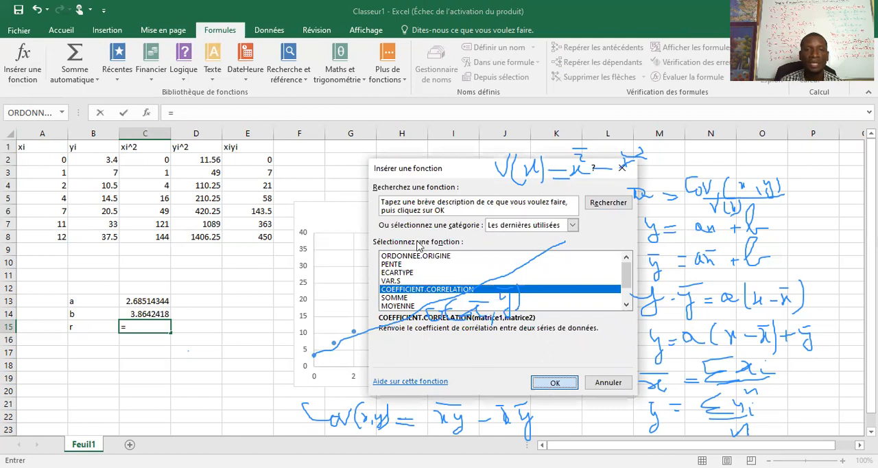
# Step: Set Matrice1 to A2:A8 and Matrice2 to B2:B8 for the correlation coefficient, and confirm the function
pyautogui.click(41, 160)
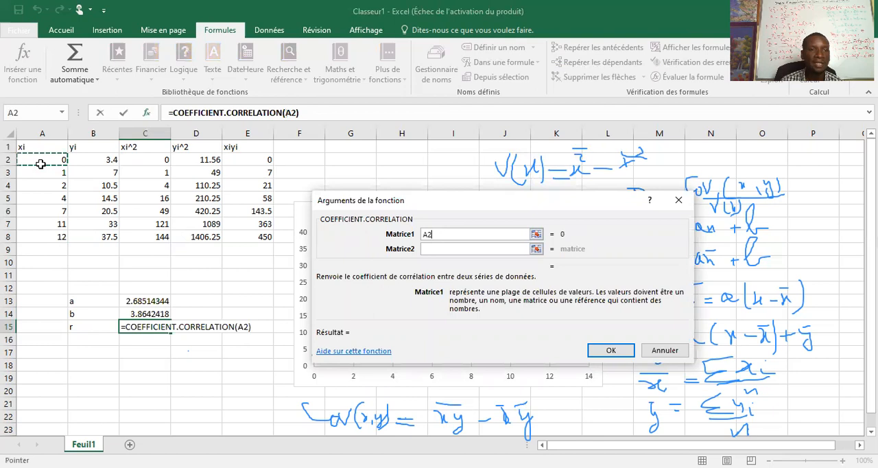
pyautogui.keyDown('shift'); pyautogui.click(55, 236); pyautogui.keyUp('shift')
pyautogui.press('Tab')
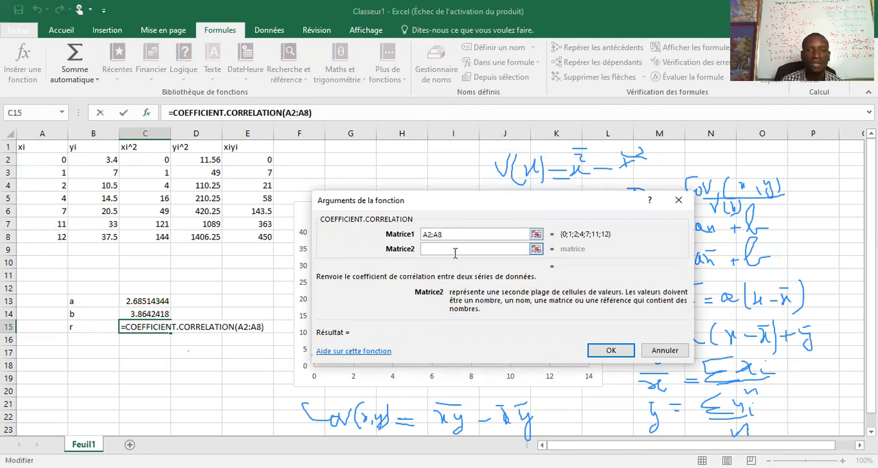
pyautogui.click(88, 162)
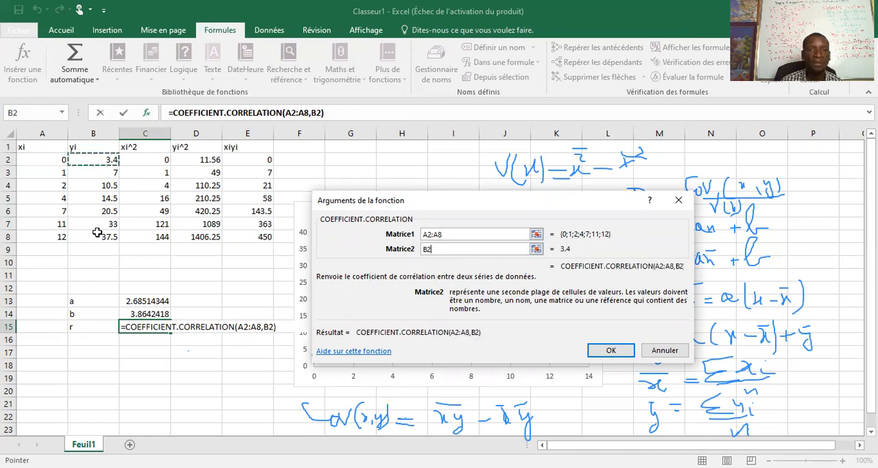
pyautogui.keyDown('shift'); pyautogui.click(98, 234); pyautogui.keyUp('shift')
pyautogui.click(600, 352)
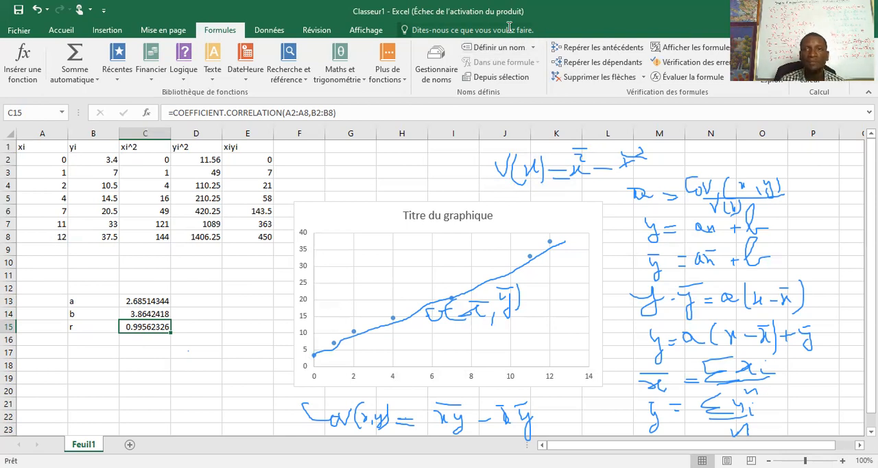
# Step: Handwrite the regression line equation y = 2,68x plus the rounded intercept b below the a, b and r results
pyautogui.moveTo(83, 391)
pyautogui.mouseDown()
pyautogui.moveTo(101, 423)
pyautogui.moveTo(136, 397)
pyautogui.moveTo(141, 409)
pyautogui.moveTo(153, 386)
pyautogui.moveTo(144, 402)
pyautogui.moveTo(181, 404)
pyautogui.moveTo(187, 385)
pyautogui.moveTo(181, 390)
pyautogui.moveTo(214, 390)
pyautogui.moveTo(210, 375)
pyautogui.moveTo(234, 397)
pyautogui.mouseUp()
pyautogui.moveTo(194, 417)
pyautogui.mouseDown()
pyautogui.moveTo(203, 416)
pyautogui.moveTo(198, 424)
pyautogui.mouseUp()
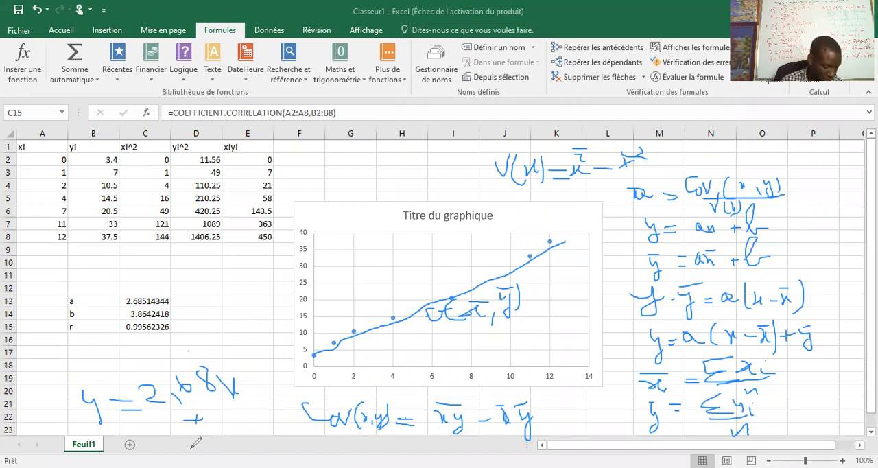
pyautogui.moveTo(213, 407)
pyautogui.mouseDown()
pyautogui.moveTo(240, 396)
pyautogui.moveTo(229, 428)
pyautogui.moveTo(241, 432)
pyautogui.mouseUp()
pyautogui.moveTo(255, 399)
pyautogui.mouseDown()
pyautogui.moveTo(263, 424)
pyautogui.moveTo(278, 408)
pyautogui.moveTo(274, 400)
pyautogui.moveTo(272, 420)
pyautogui.mouseUp()
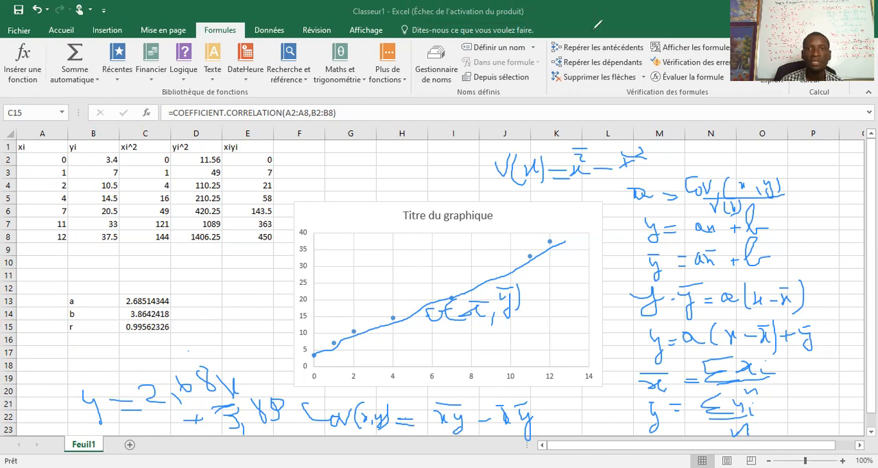
pyautogui.click(42, 253)
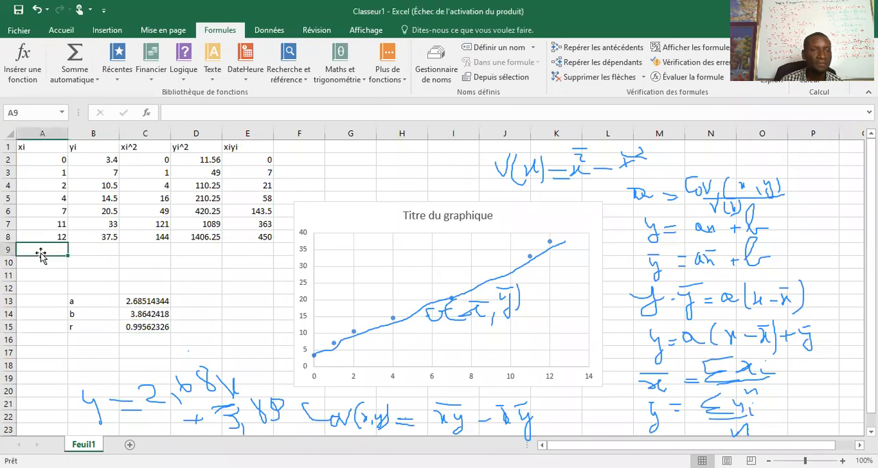
pyautogui.write('=')
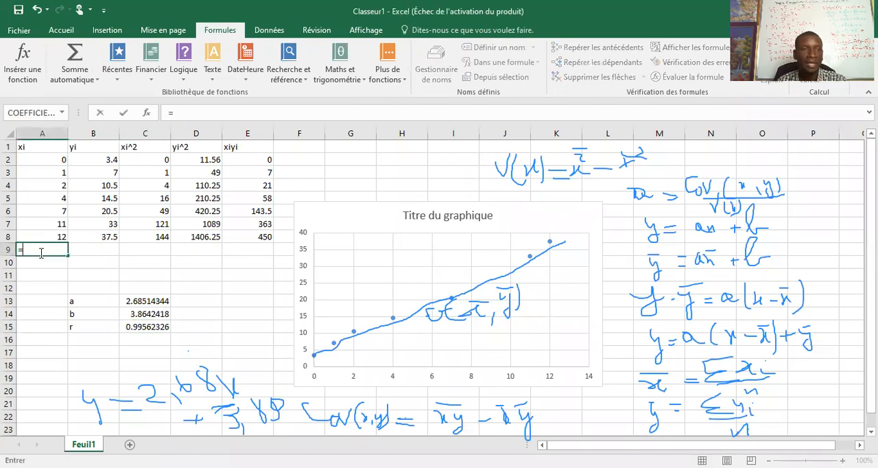
pyautogui.click(73, 60)
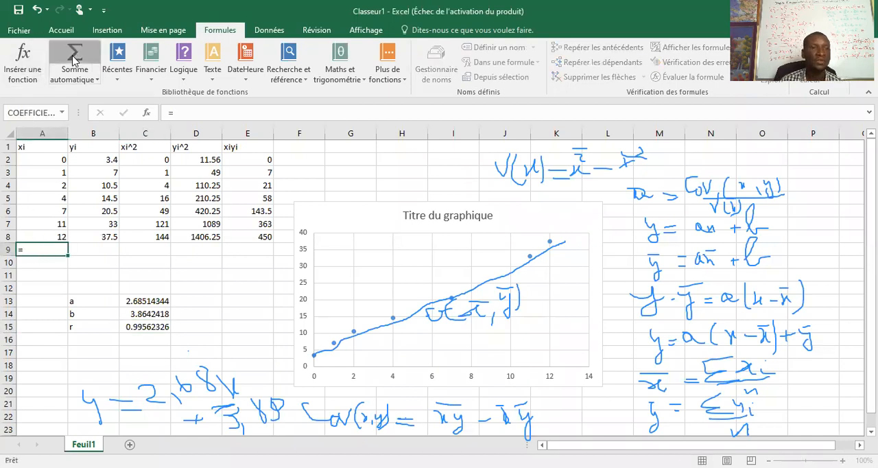
pyautogui.moveTo(44, 159); pyautogui.dragTo(48, 236)
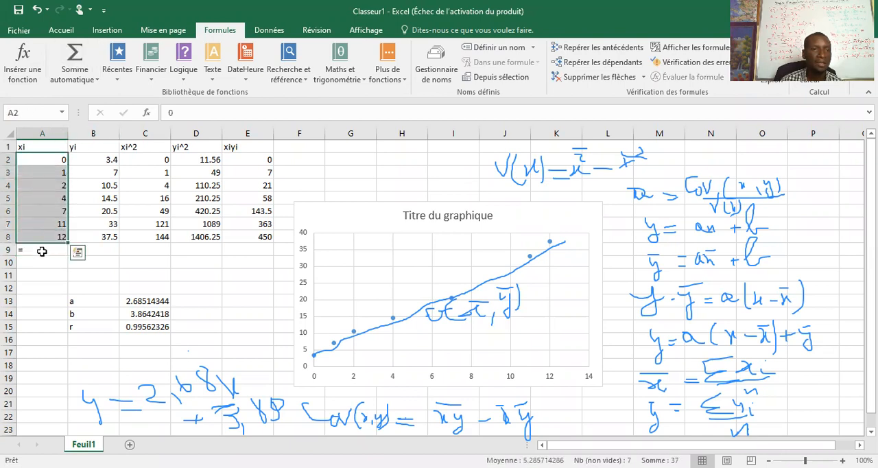
pyautogui.click(43, 251)
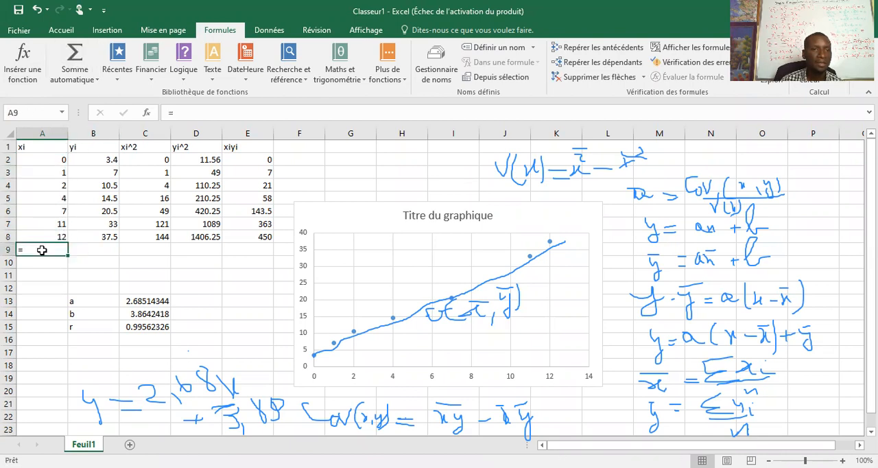
pyautogui.click(155, 272)
pyautogui.click(43, 254)
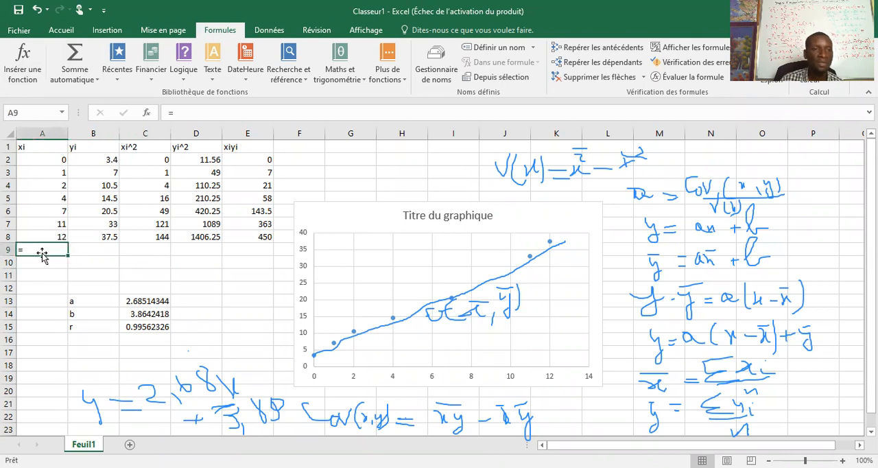
pyautogui.press('BackSpace')
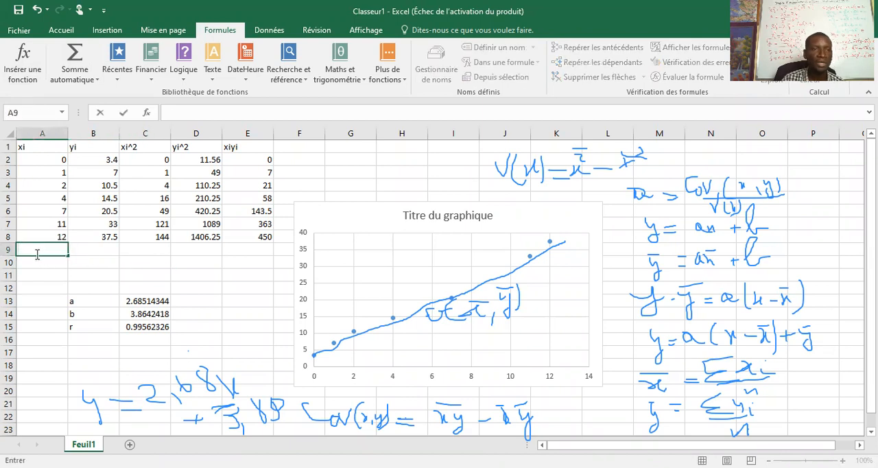
pyautogui.press('Escape')
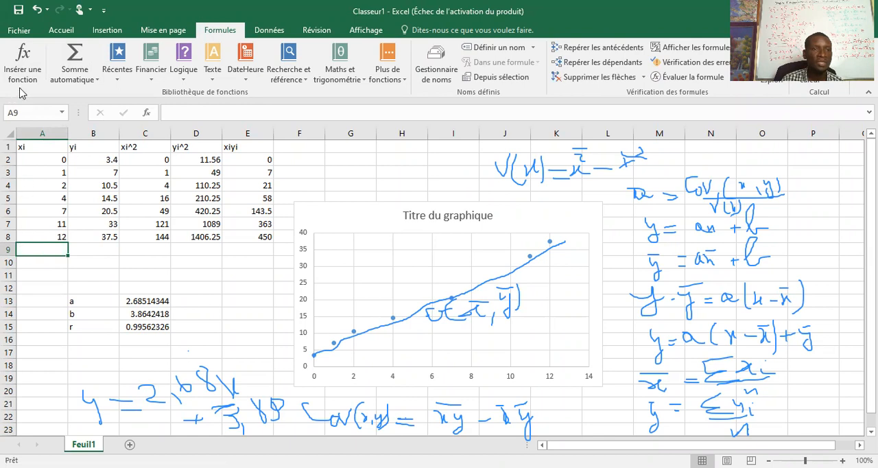
# Step: Total the xi column in A9 with =SOMME(A2:A8) and fill the formula across to E9 for the other columns
pyautogui.click(75, 62)
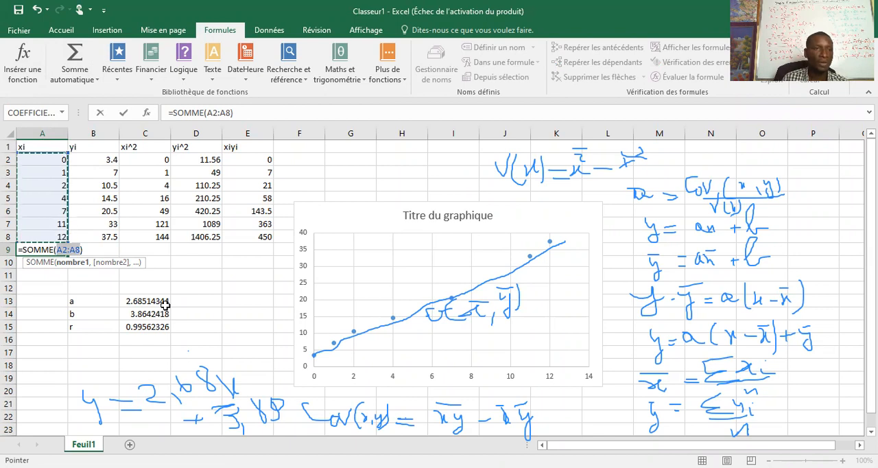
pyautogui.moveTo(313, 357)
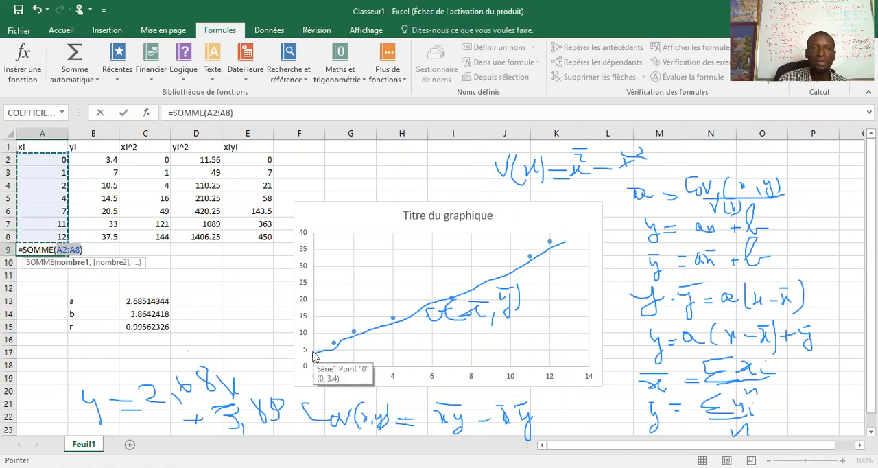
pyautogui.press('Return')
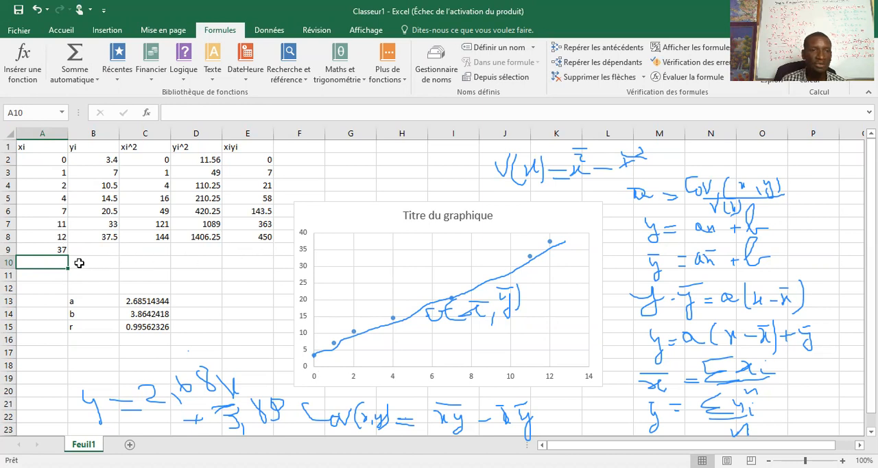
pyautogui.click(55, 249)
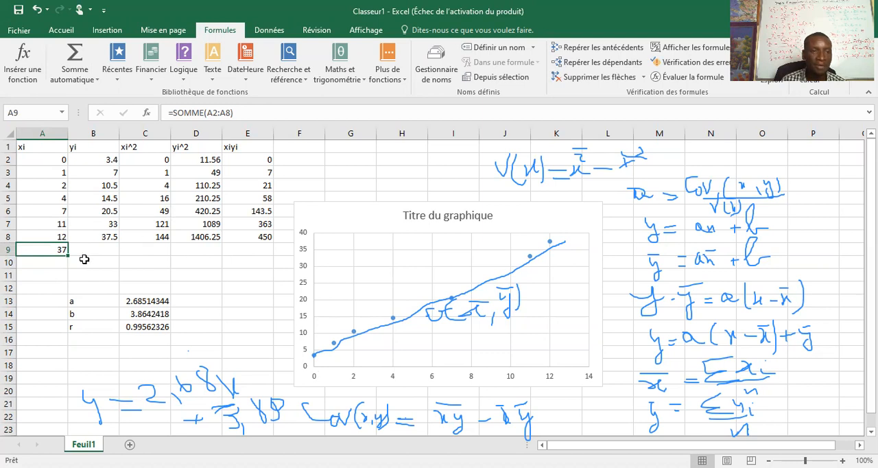
pyautogui.moveTo(69, 254); pyautogui.dragTo(255, 251)
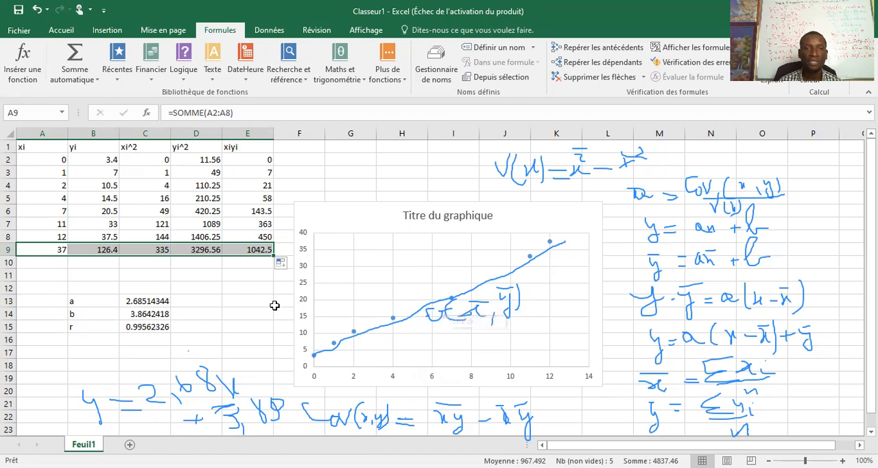
pyautogui.click(331, 181)
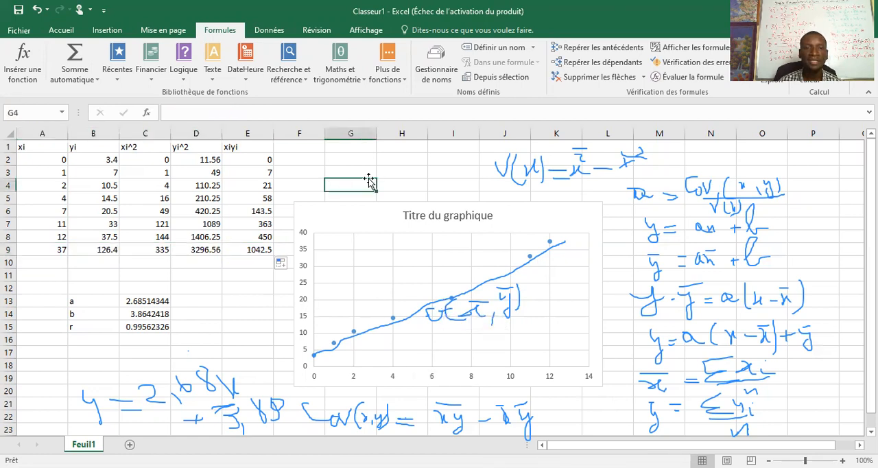
pyautogui.scroll(-14, 407, 220)
pyautogui.scroll(8, 413, 276)
pyautogui.scroll(6, 412, 276)
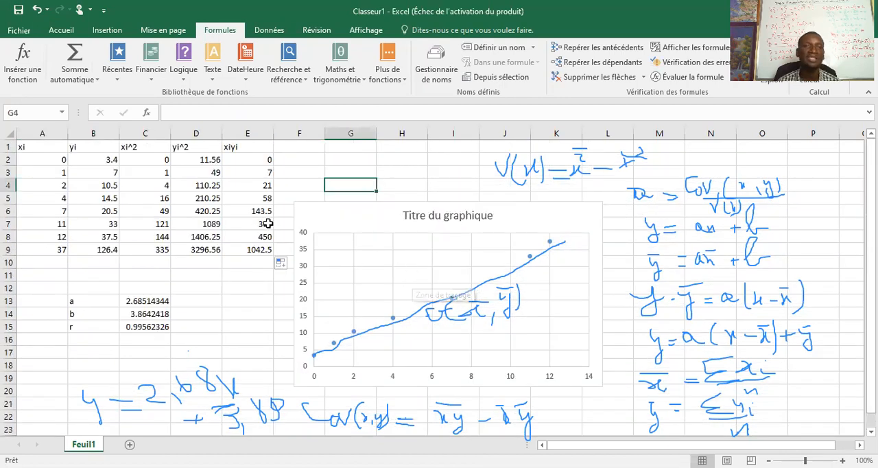